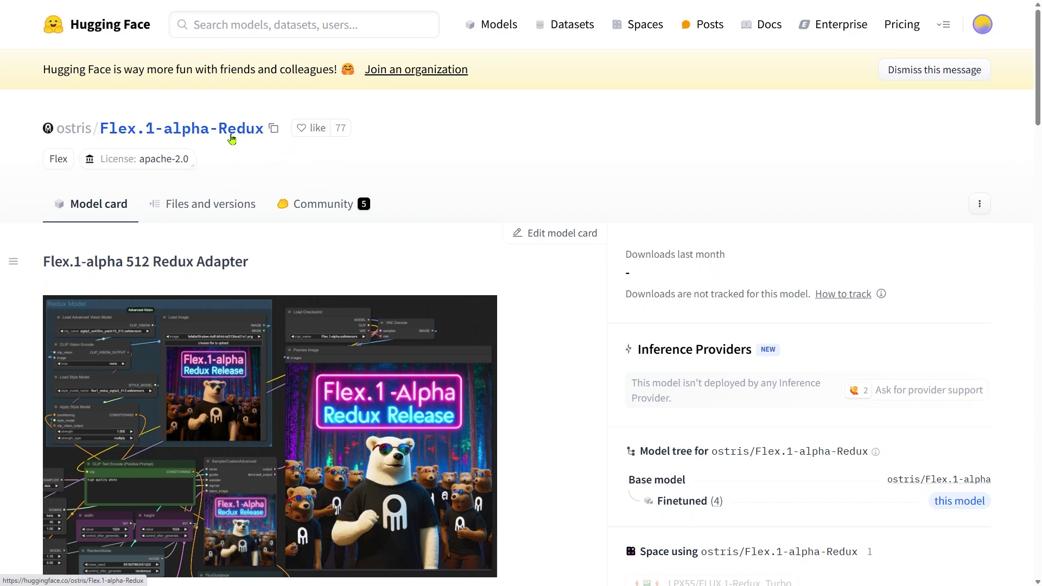
Like the Flex.1-alpha-Redux model and read down to The Vision Encoder section.
click(304, 131)
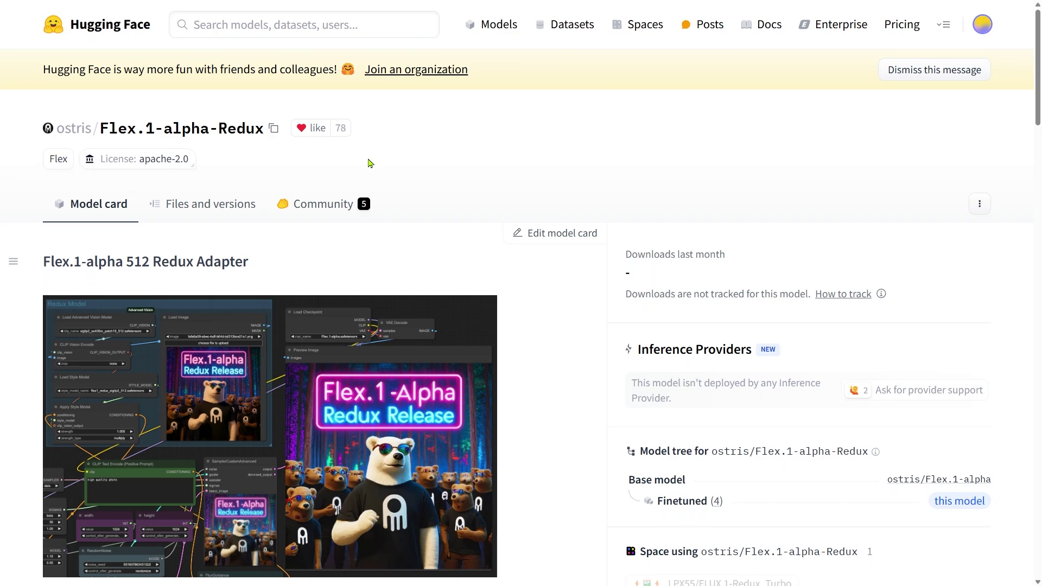
scroll(369, 164, down, 8)
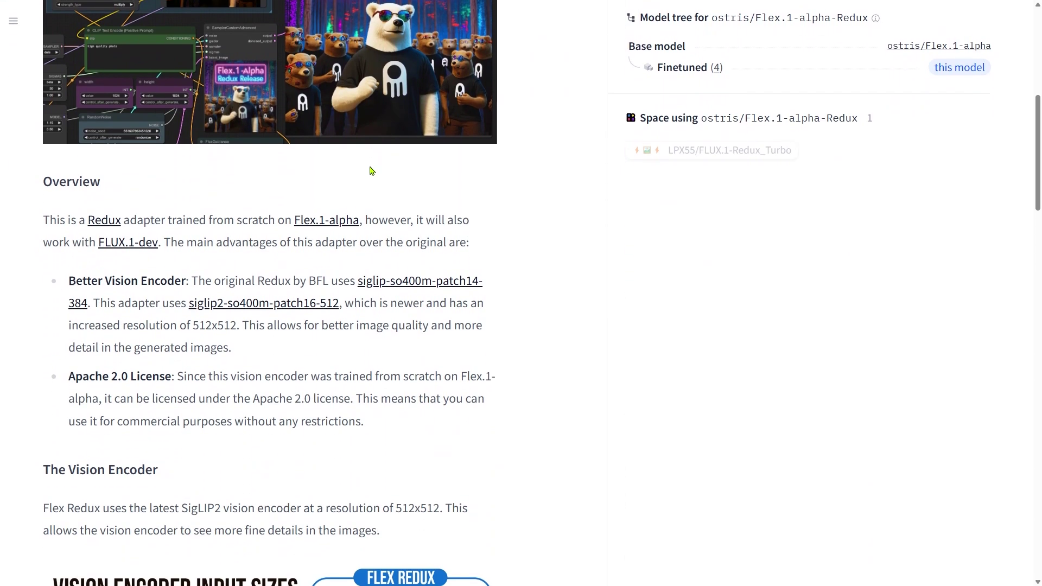
scroll(372, 171, down, 7)
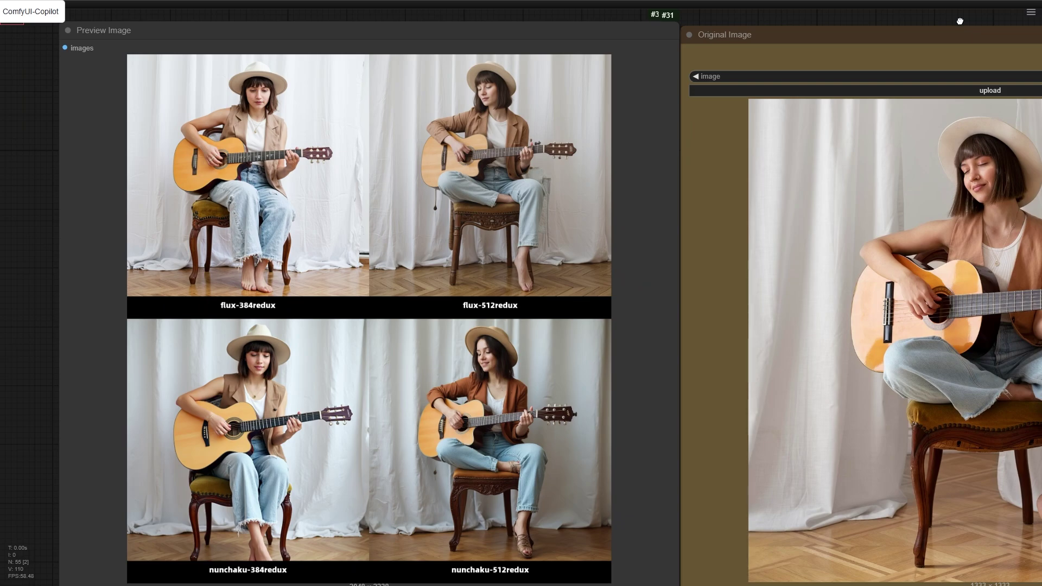
Pan the canvas from the preview grid to the Apply Style Model, Load Style Model and CLIP Vision Encode nodes.
drag(960, 21, 527, 1)
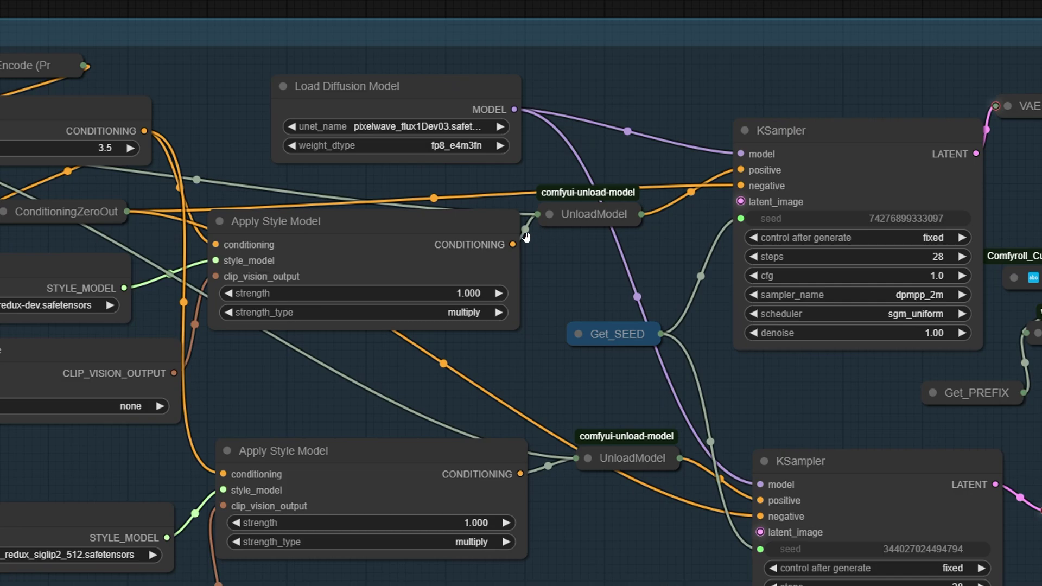
drag(256, 386, 718, 252)
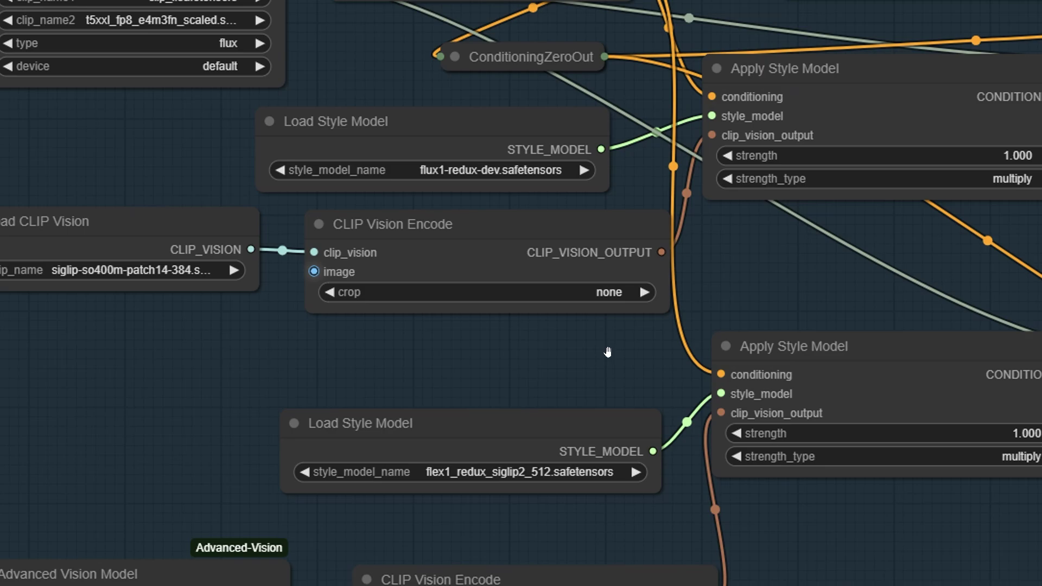
drag(610, 354, 580, 153)
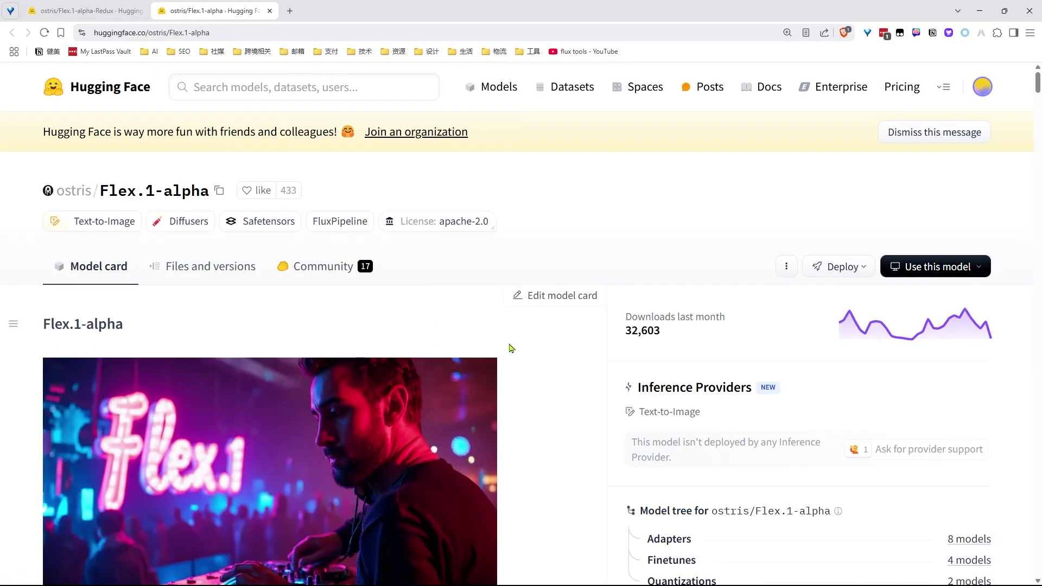
Highlight the Flex.1-alpha sentence comparing it to FLUX.1-dev, then clear the selection.
scroll(513, 352, down, 5)
drag(324, 385, 105, 414)
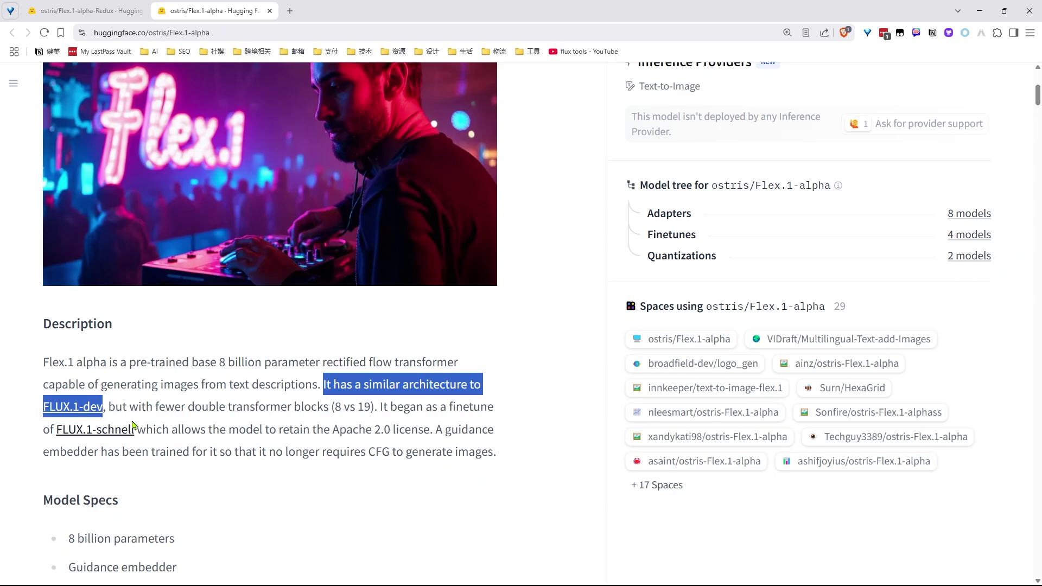
scroll(136, 429, up, 5)
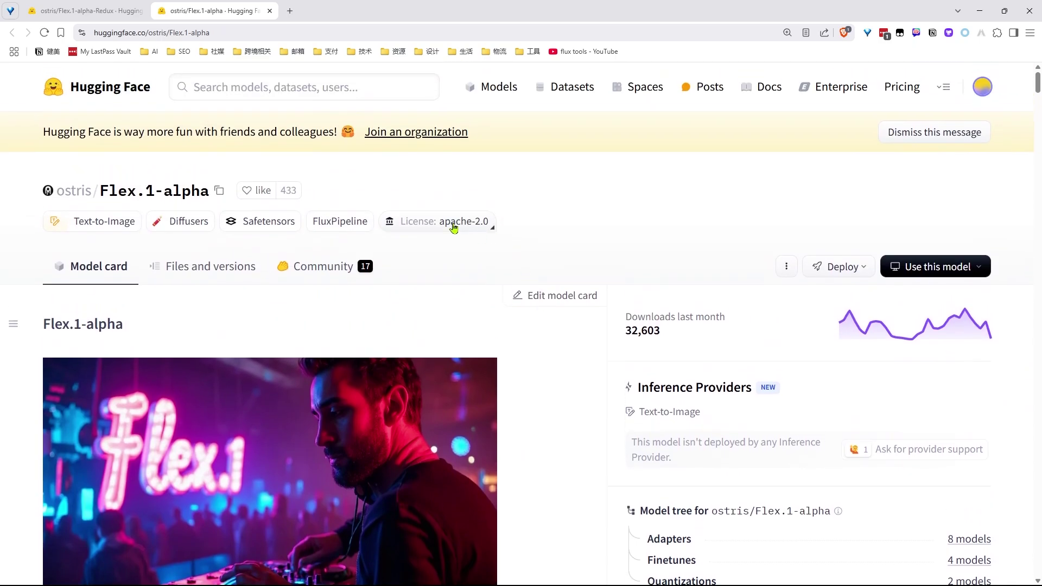
scroll(543, 315, down, 7)
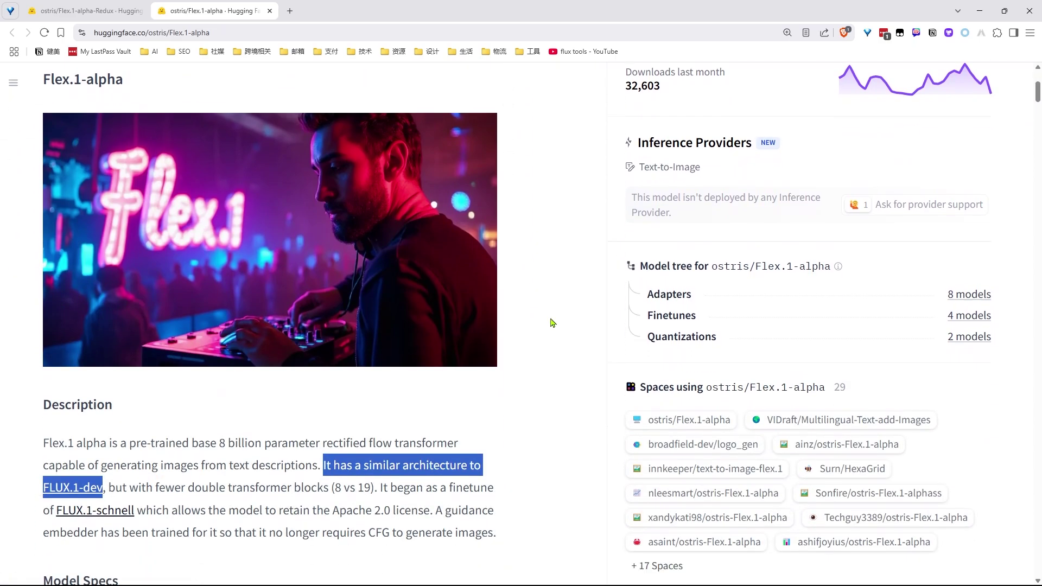
click(413, 357)
Open the FLUX.1-dev link in a new tab and switch to it.
right_click(100, 355)
click(138, 364)
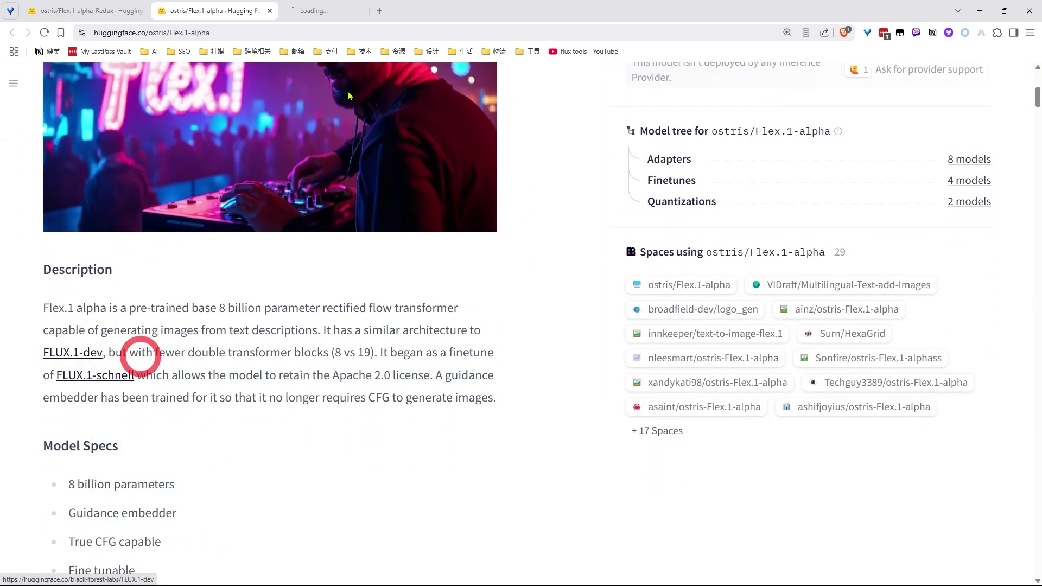
click(367, 11)
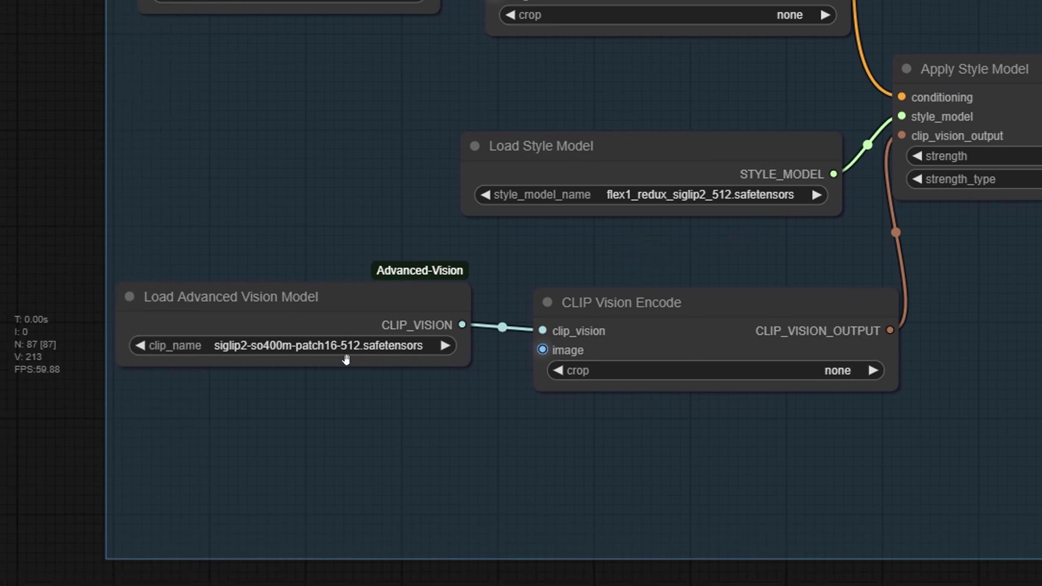
Check the Load CLIP Vision and Load Advanced Vision Model nodes, then move down to the 3_Nunchaku Redux group.
click(135, 415)
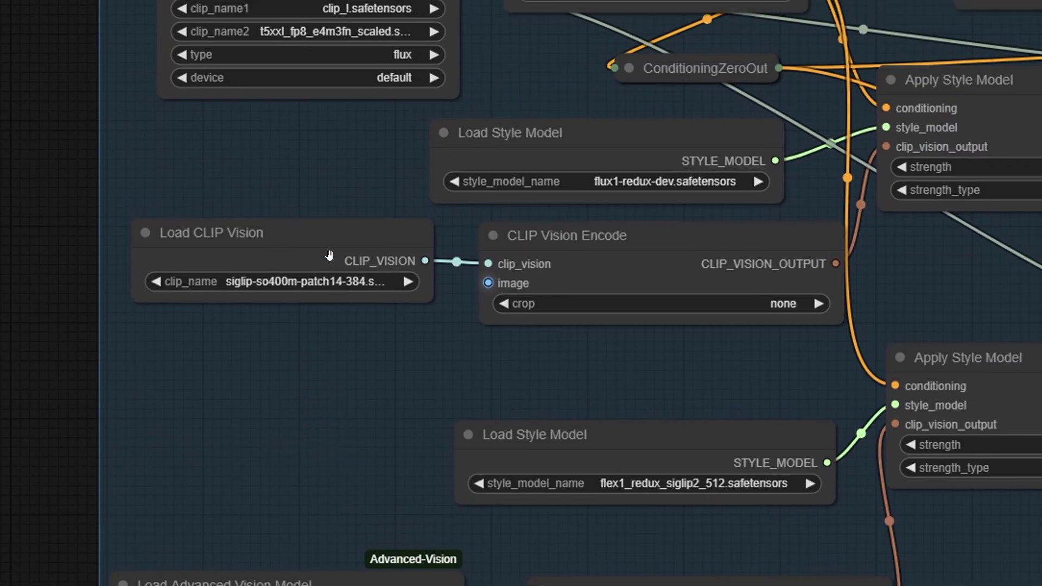
click(326, 257)
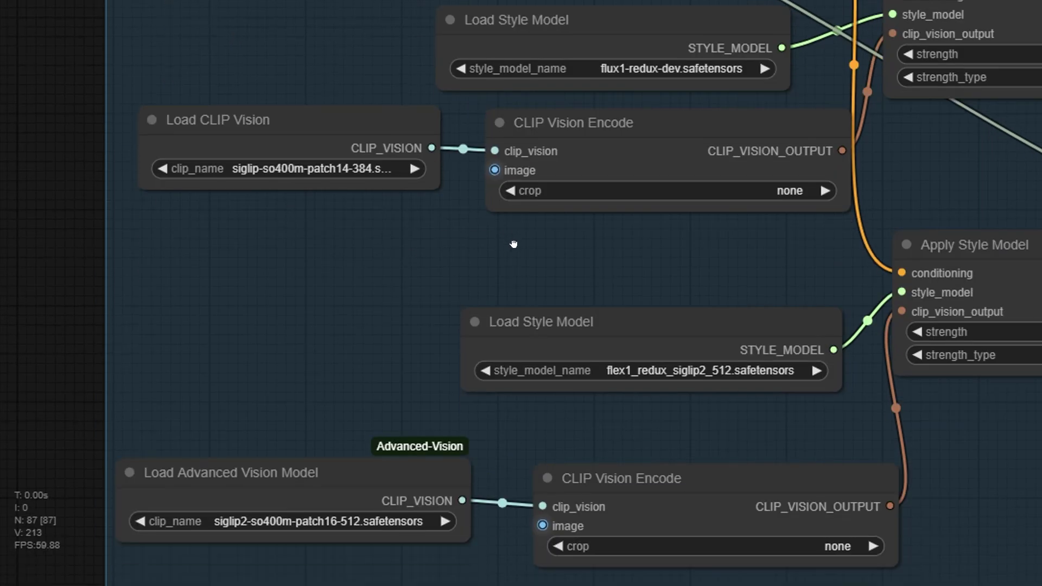
click(524, 371)
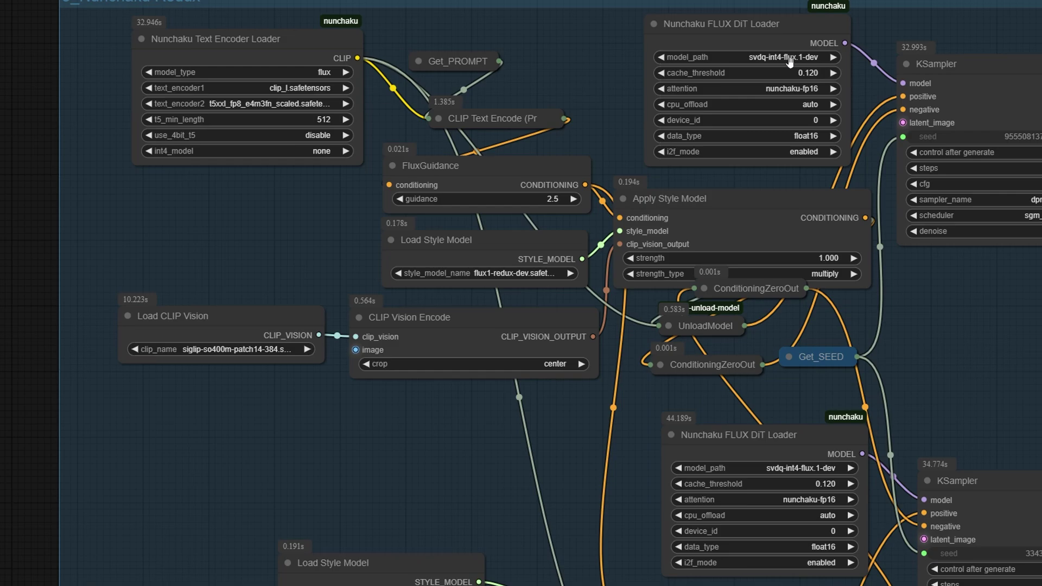
Reveal the second Load Style Model / Apply Style Model chain in the Nunchaku group.
scroll(505, 71, down, 5)
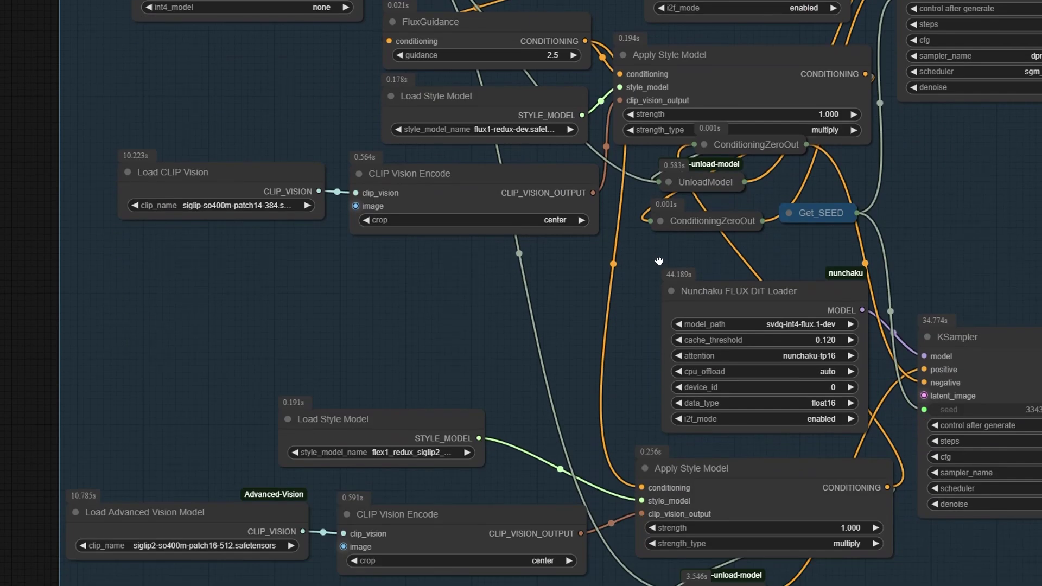
click(502, 58)
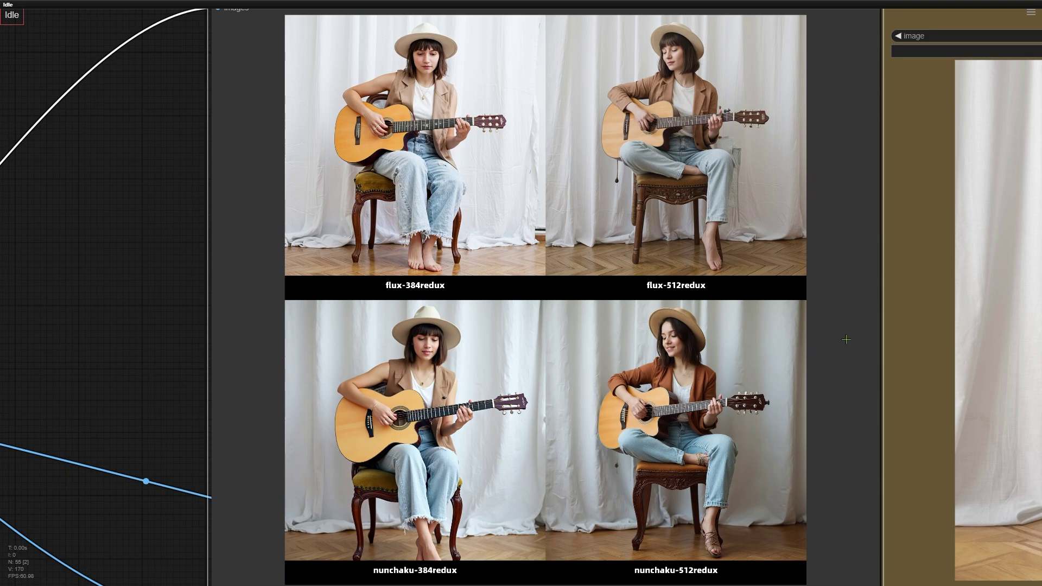
Place the guitar Preview Image grid beside Original Image and compare it with the nunchaku-384redux result.
click(465, 286)
click(477, 251)
click(483, 365)
scroll(228, 285, down, 5)
drag(201, 307, 2, 285)
scroll(130, 327, up, 2)
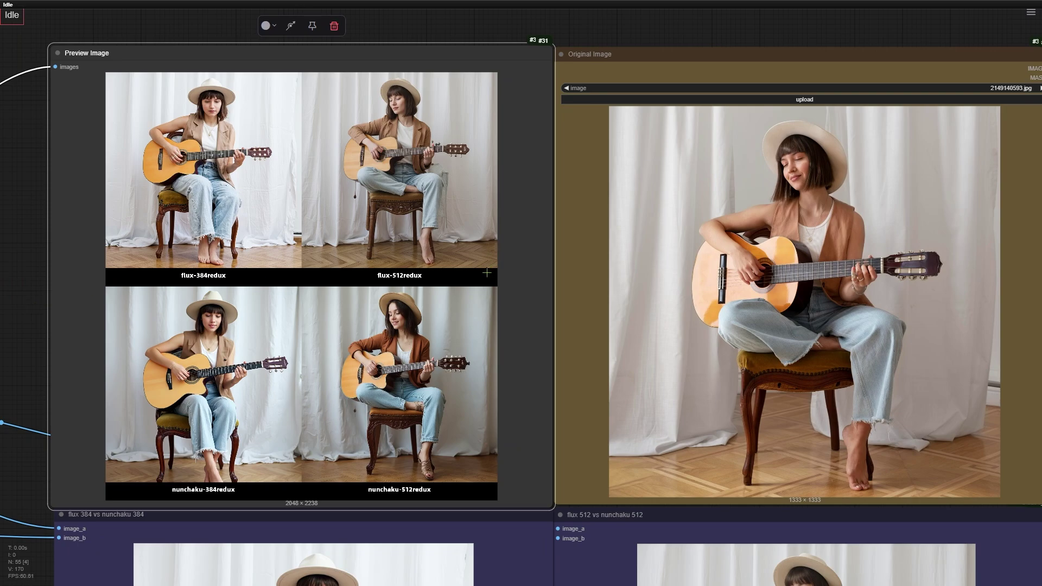
click(477, 272)
click(233, 275)
click(248, 487)
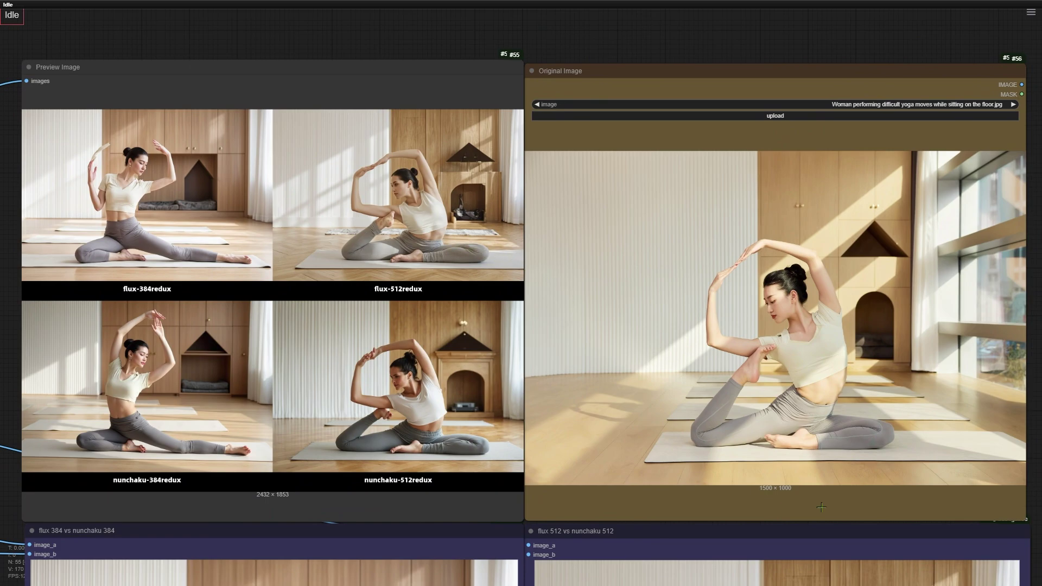
Select the yoga Original Image and result grid nodes, then deselect on empty canvas.
click(776, 333)
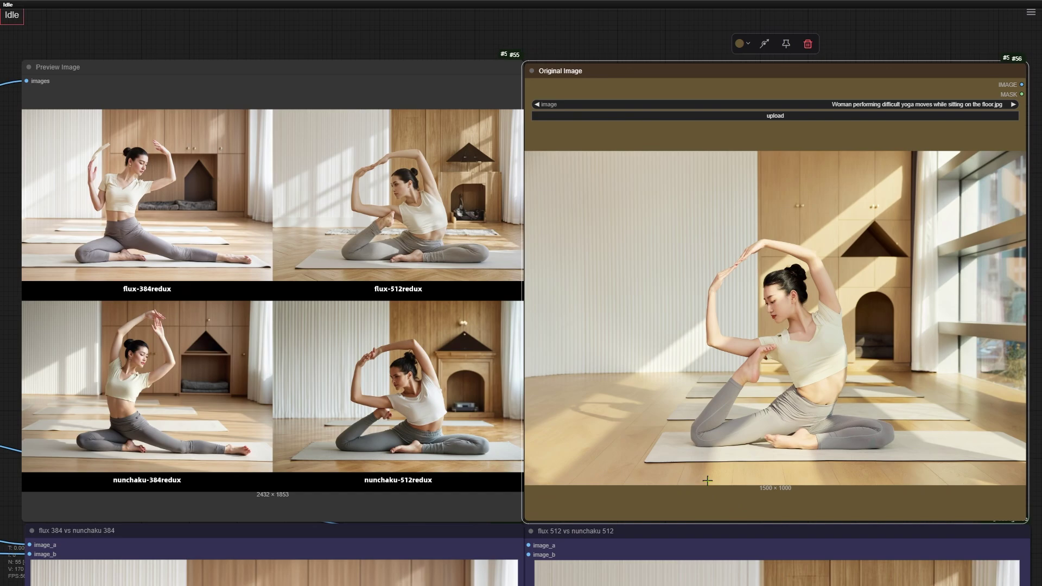
click(422, 293)
click(447, 486)
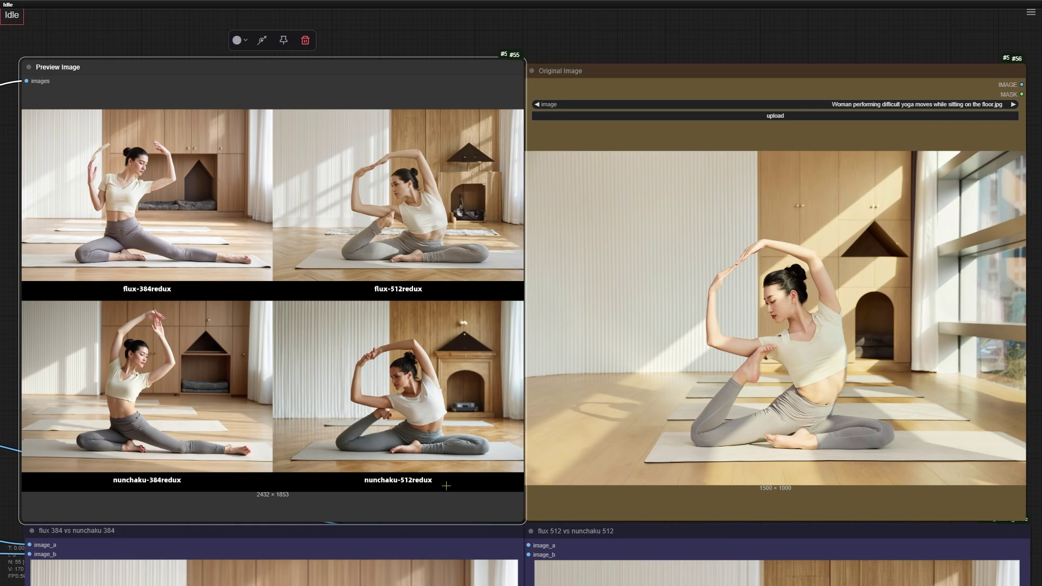
click(10, 137)
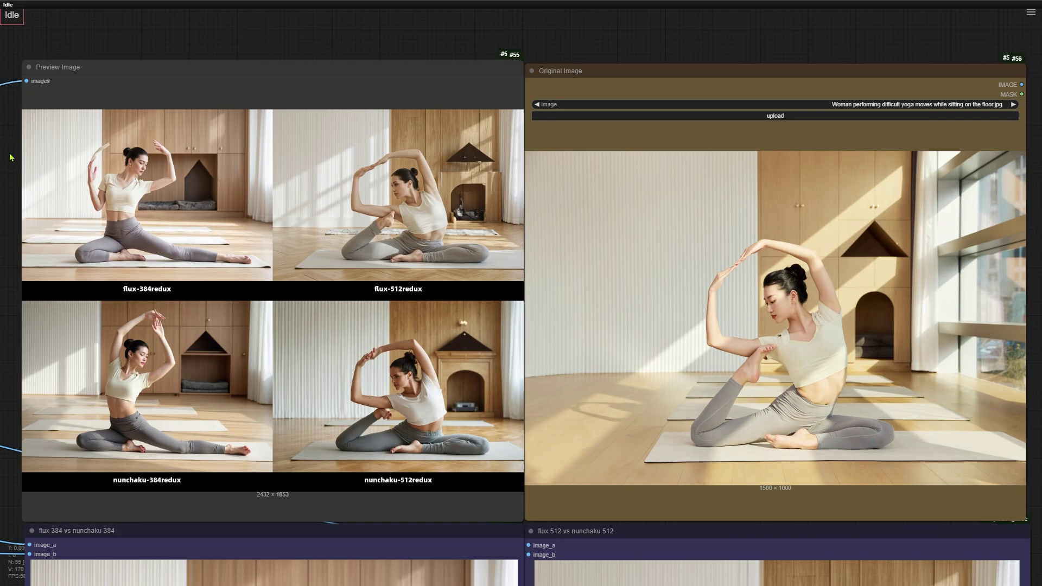
Inspect the spiral-staircase example's grid and photo, zooming into the flux-512redux and flux-384redux images.
mouse_move(8, 528)
mouse_down()
mouse_move(66, 445)
mouse_move(26, 293)
mouse_move(30, 54)
mouse_up()
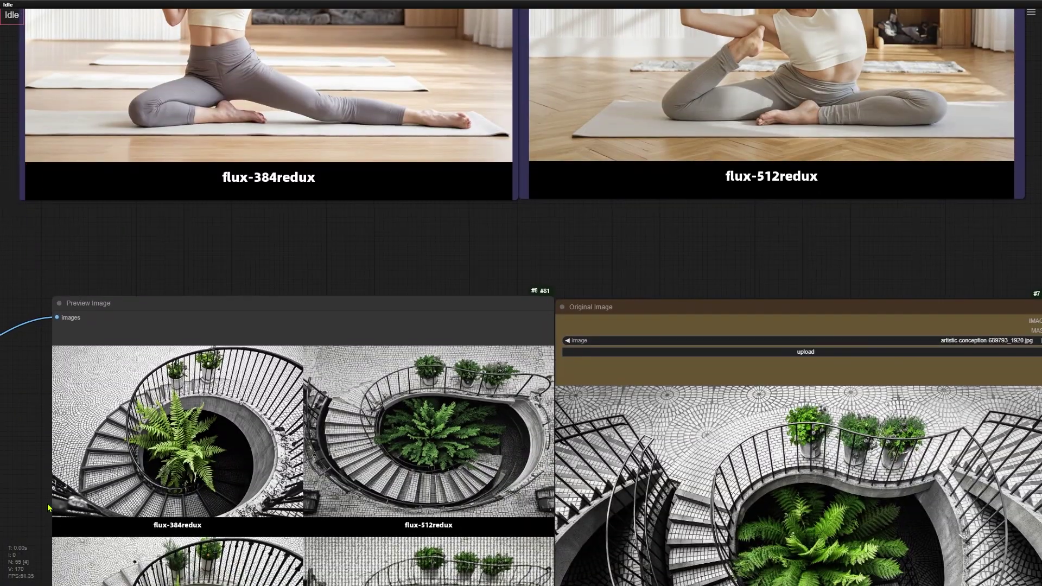
mouse_move(49, 508)
mouse_down()
mouse_move(7, 352)
mouse_move(26, 299)
mouse_move(48, 305)
mouse_up()
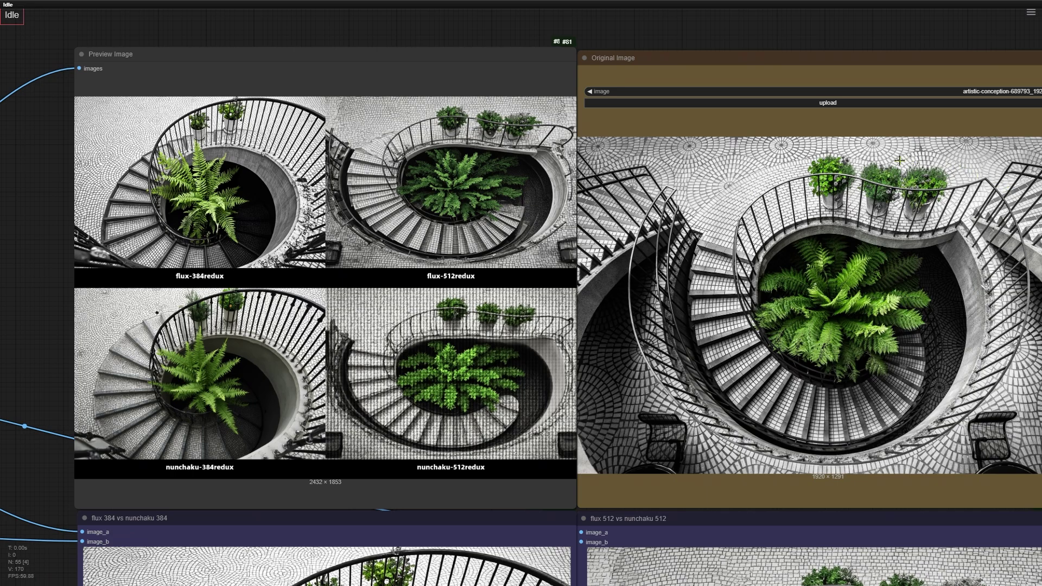
click(460, 116)
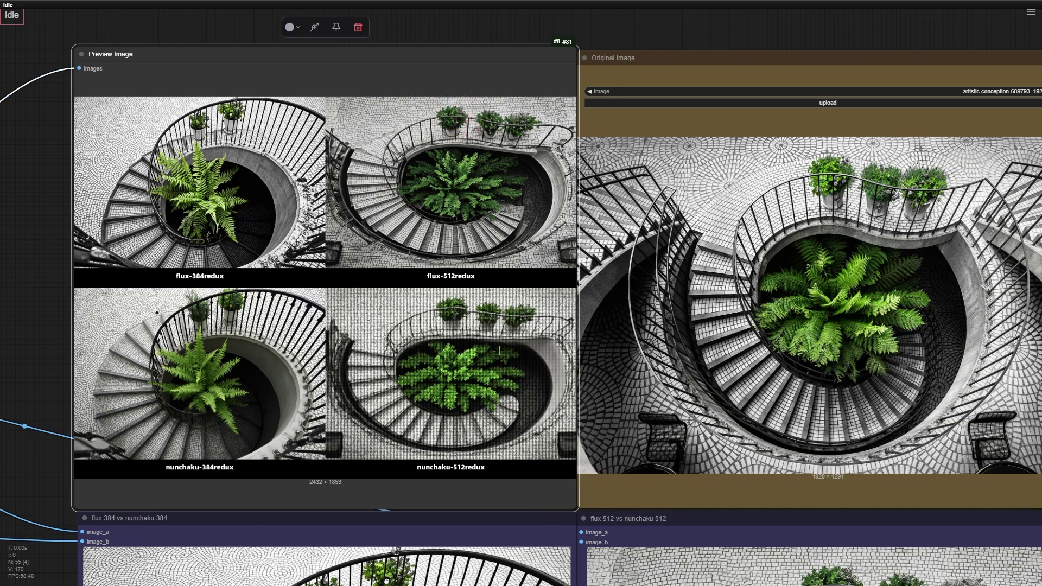
click(491, 321)
click(896, 184)
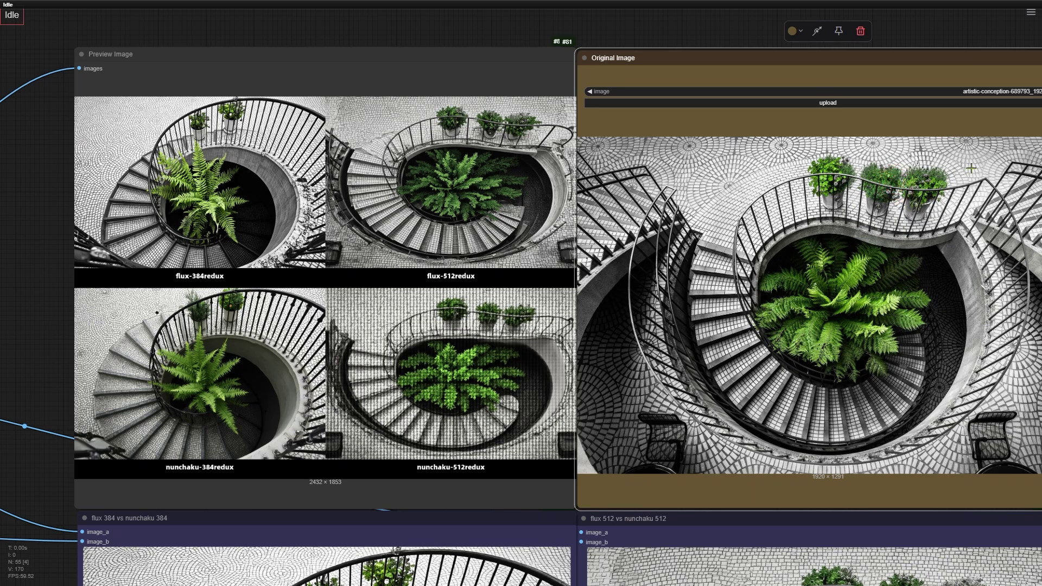
click(204, 123)
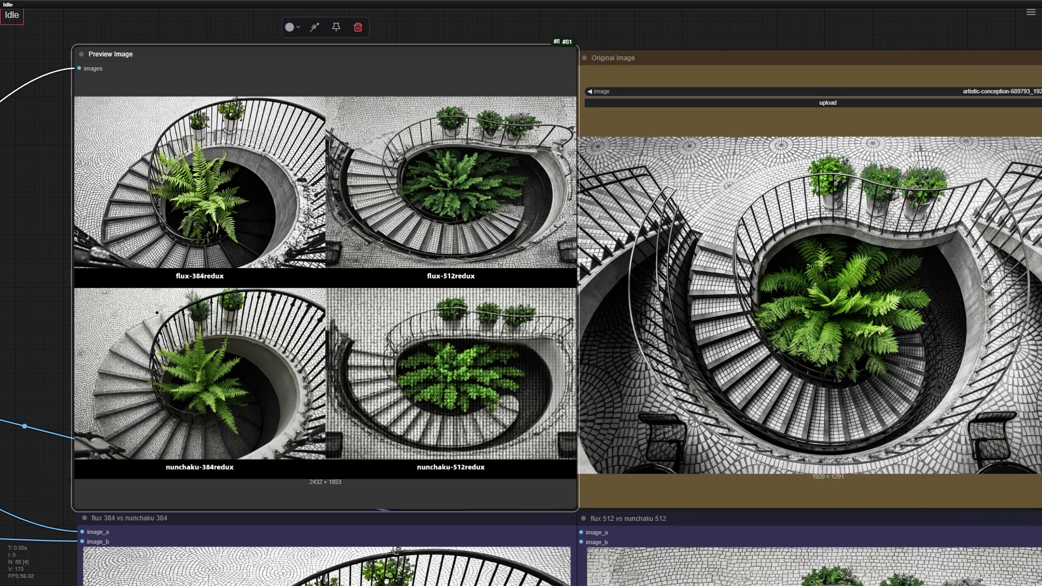
click(214, 323)
scroll(381, 141, up, 15)
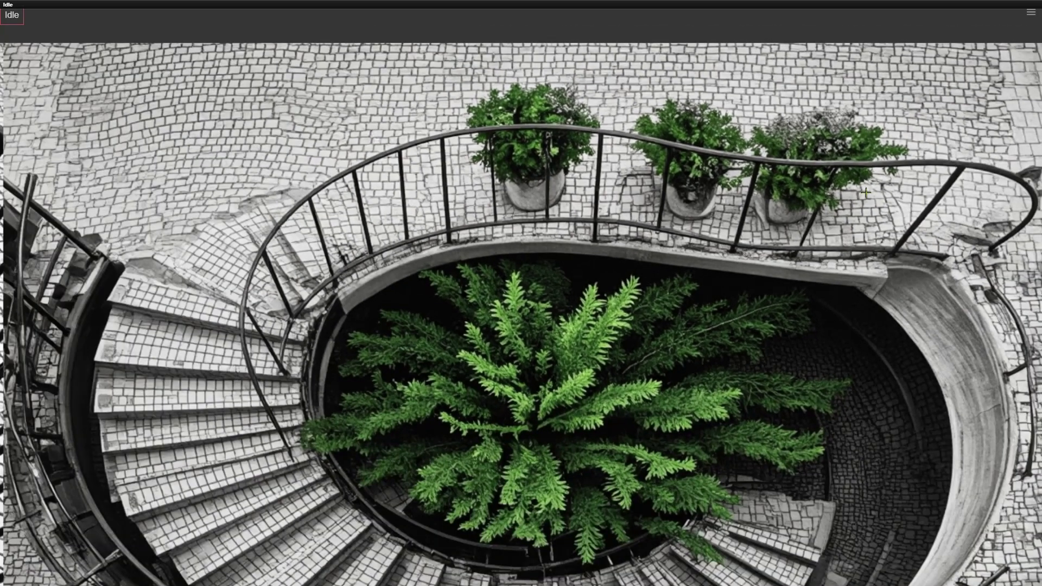
scroll(361, 220, up, 10)
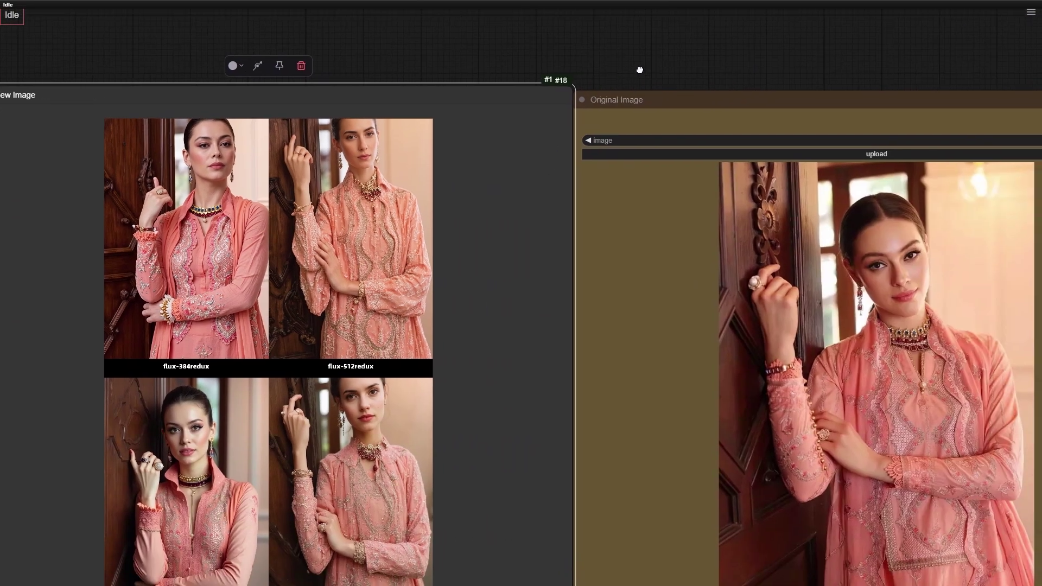
Zoom out of the pink-dress grid and pan to the staircase Load Image and Image Concatenate nodes.
scroll(258, 366, up, 1)
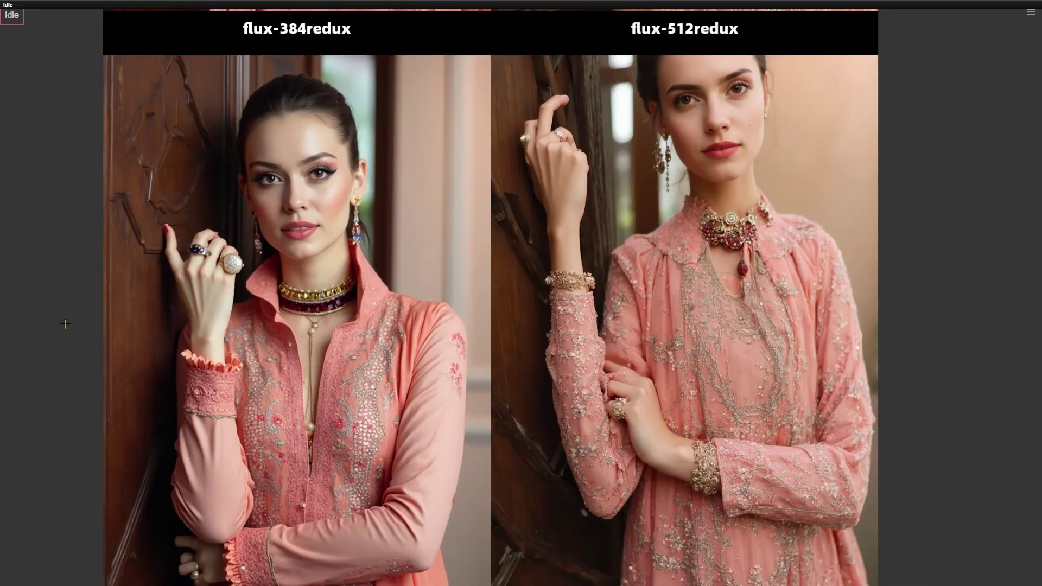
drag(79, 260, 79, 251)
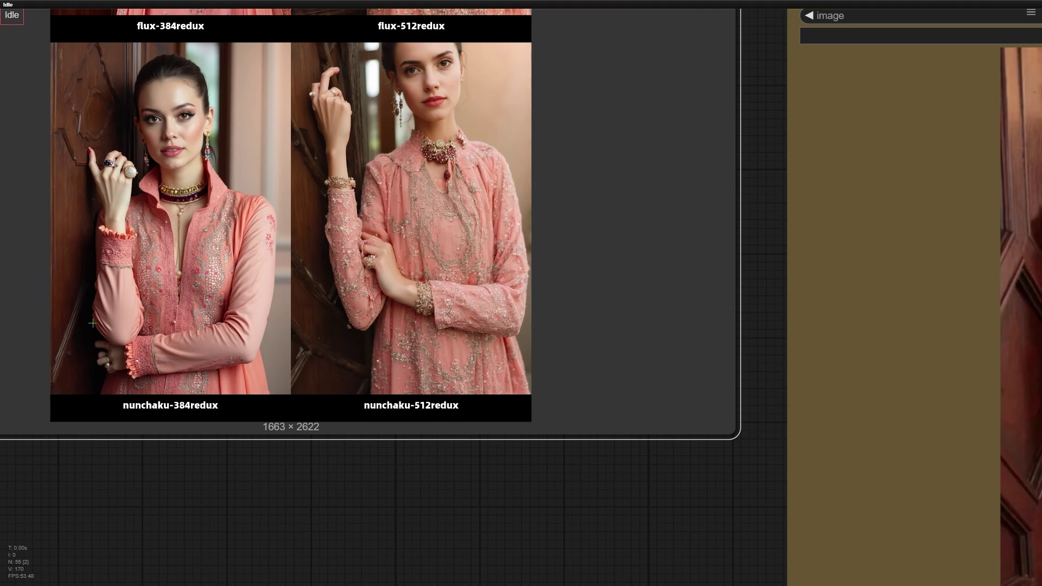
scroll(93, 323, down, 2)
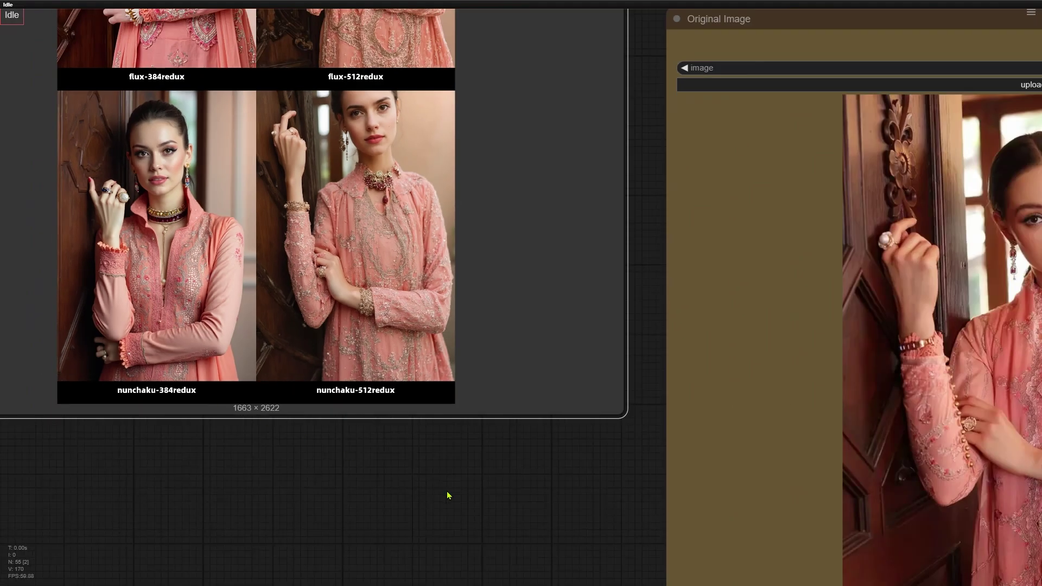
scroll(400, 498, right, 10)
scroll(819, 244, down, 3)
View the staircase 2x2 grid, then zoom out to fit guitar, yoga, pink-dress, staircase and motorcycle groups.
scroll(819, 244, right, 10)
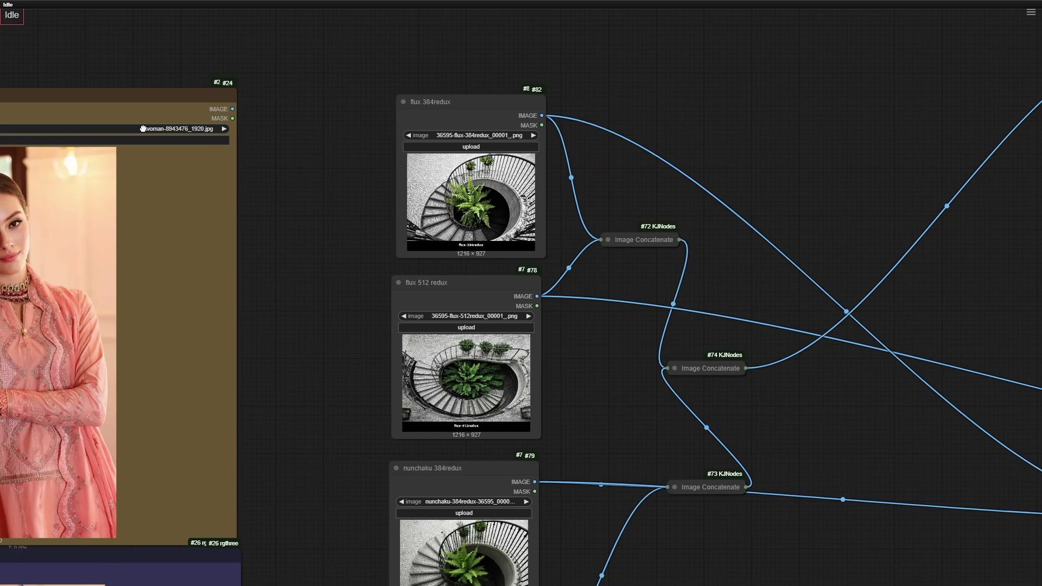
drag(779, 249, 78, 262)
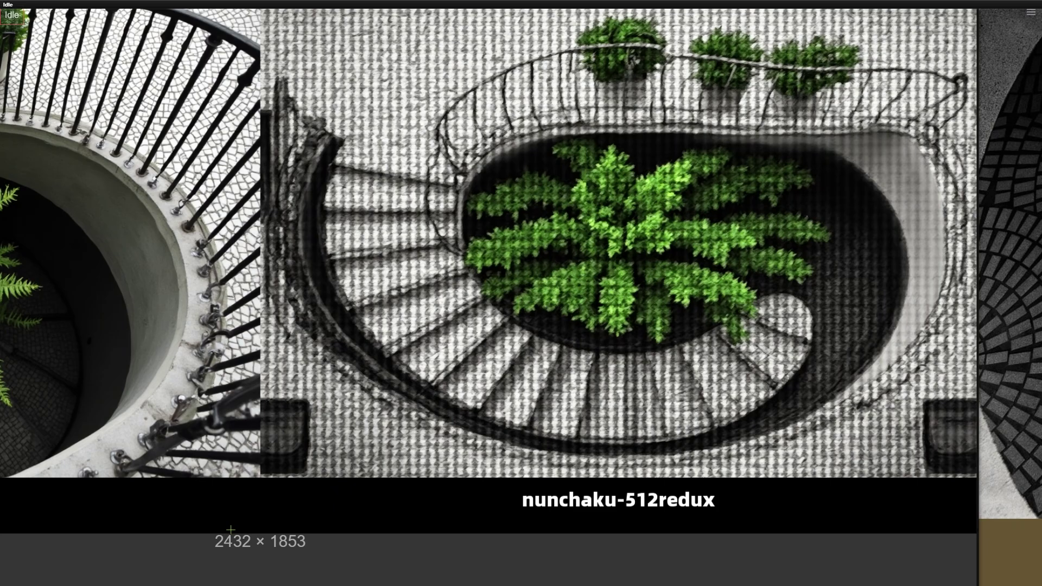
scroll(598, 505, down, 4)
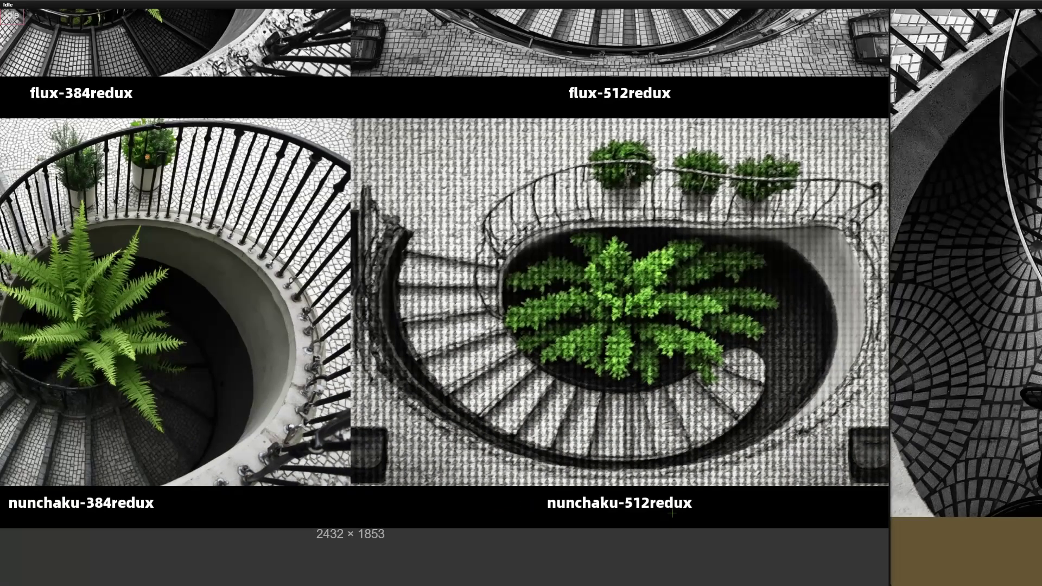
scroll(867, 541, down, 3)
scroll(867, 542, down, 4)
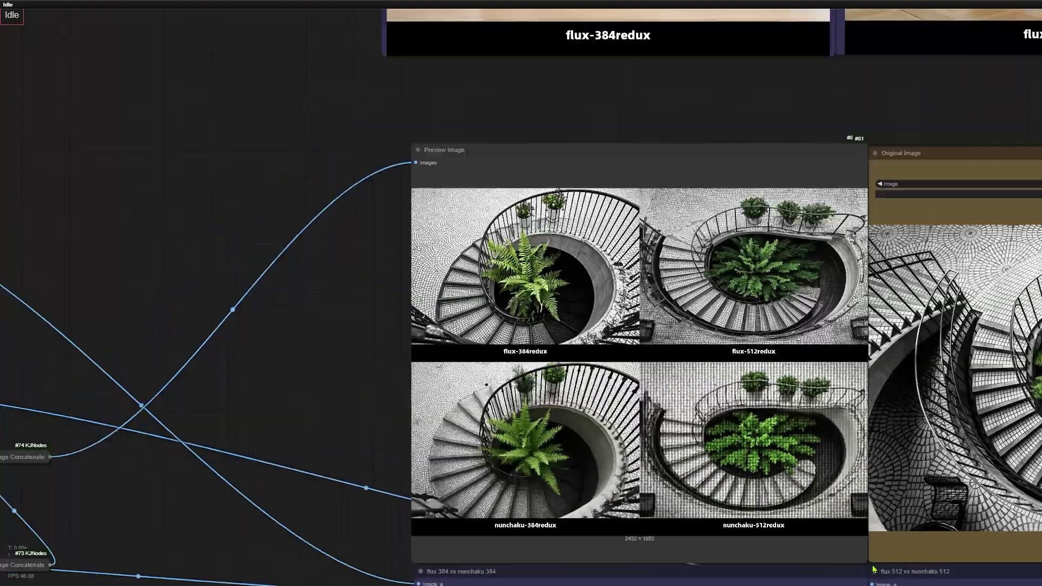
scroll(419, 353, down, 2)
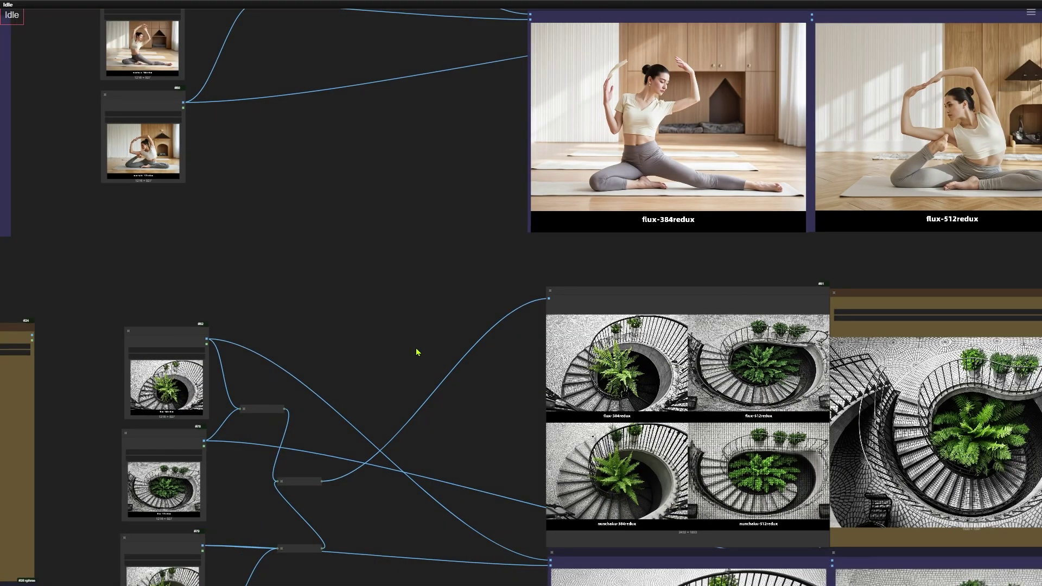
drag(334, 274, 500, 321)
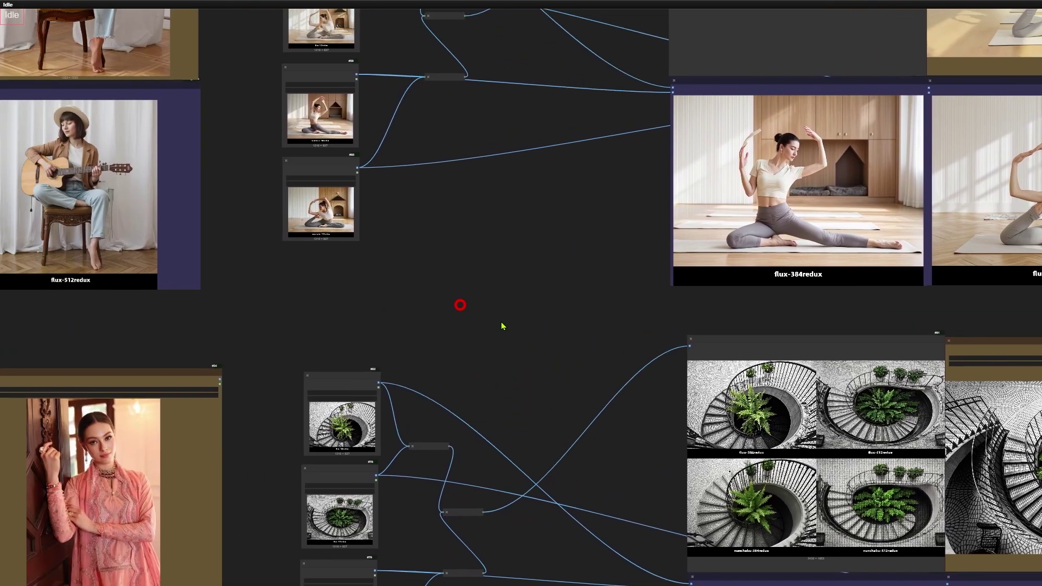
scroll(609, 363, down, 3)
scroll(585, 373, down, 5)
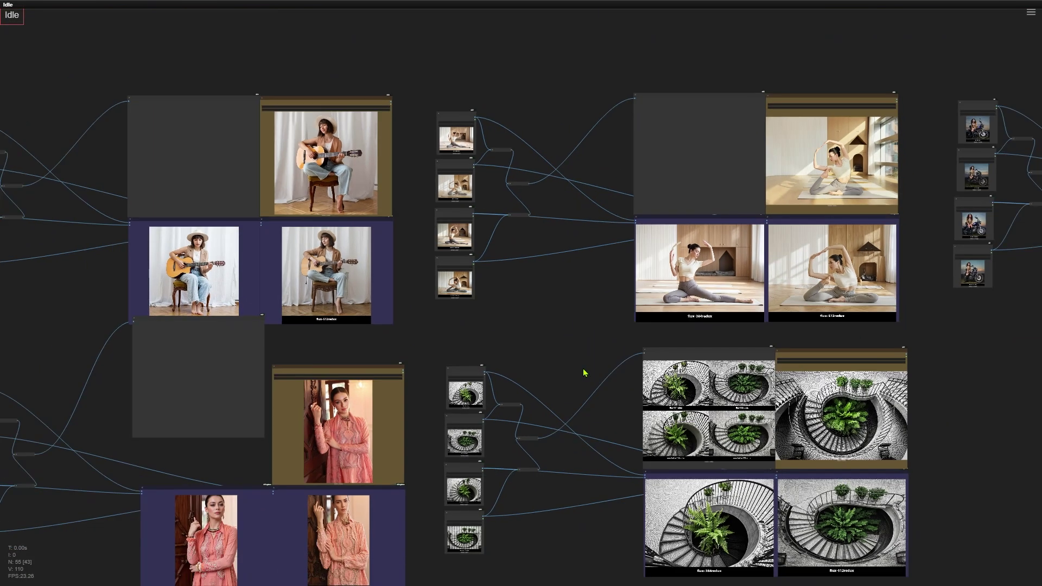
drag(582, 372, 563, 361)
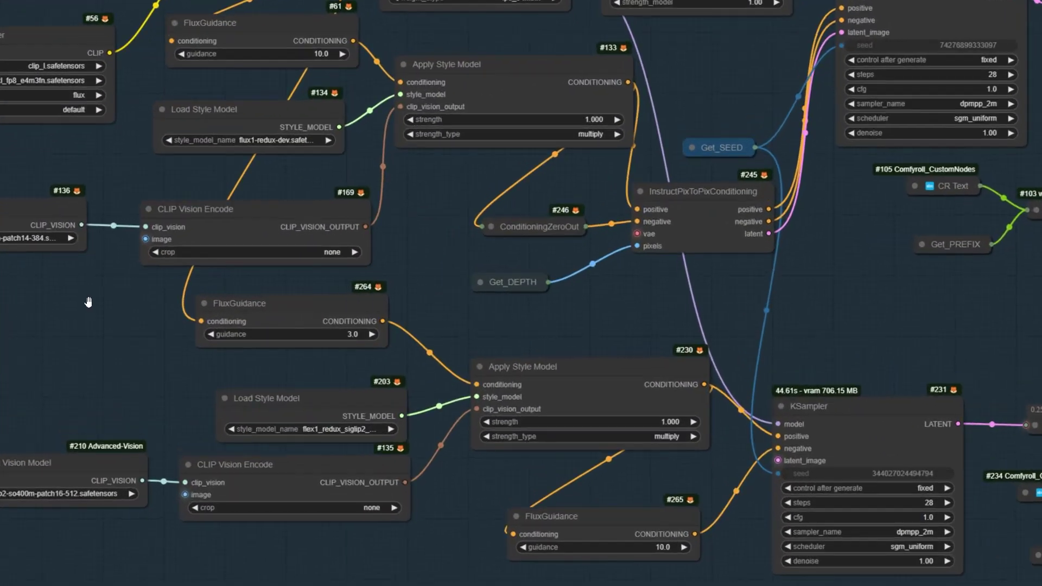
Pan past Apply Style Model, InstructPixToPixConditioning and the KSamplers to Depth Anything V2 and its preview.
click(102, 336)
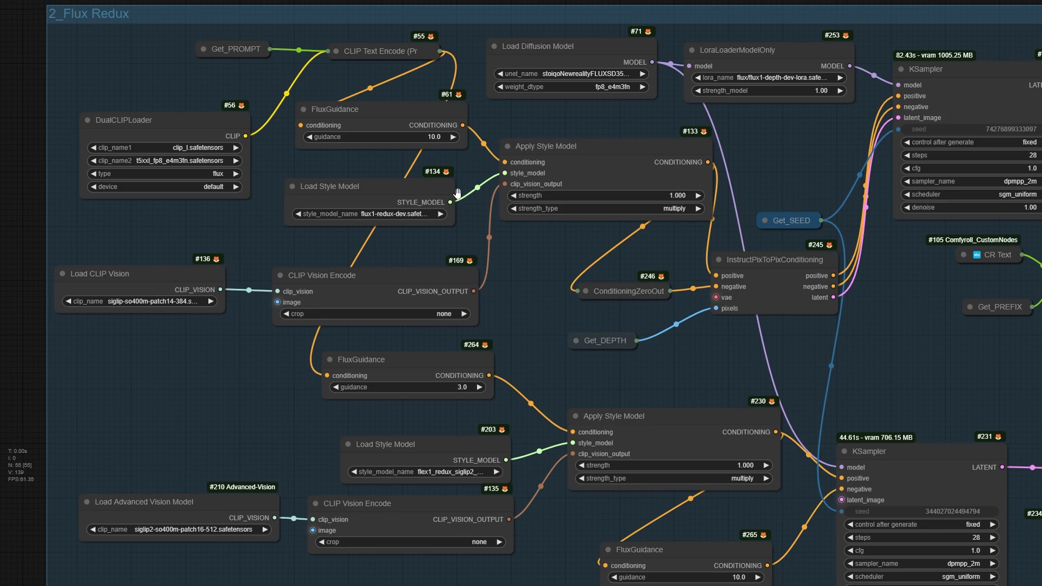
click(427, 187)
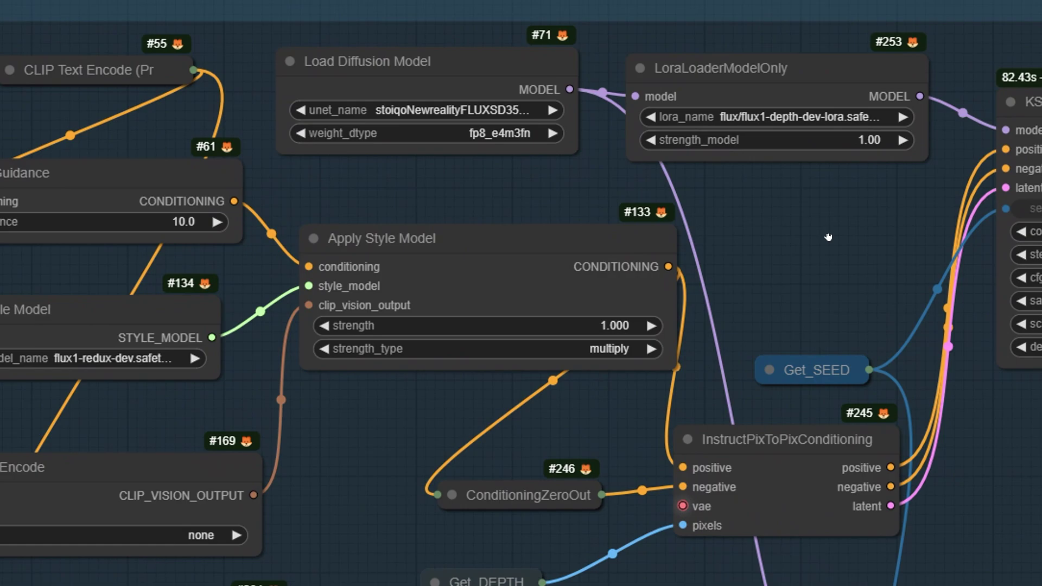
drag(829, 237, 824, 236)
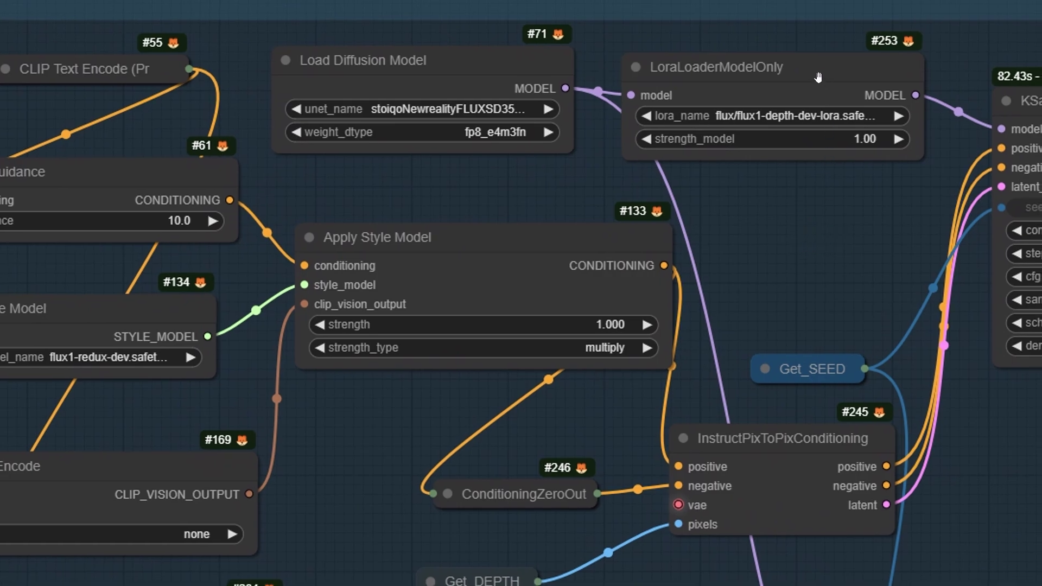
click(799, 443)
drag(701, 366, 683, 183)
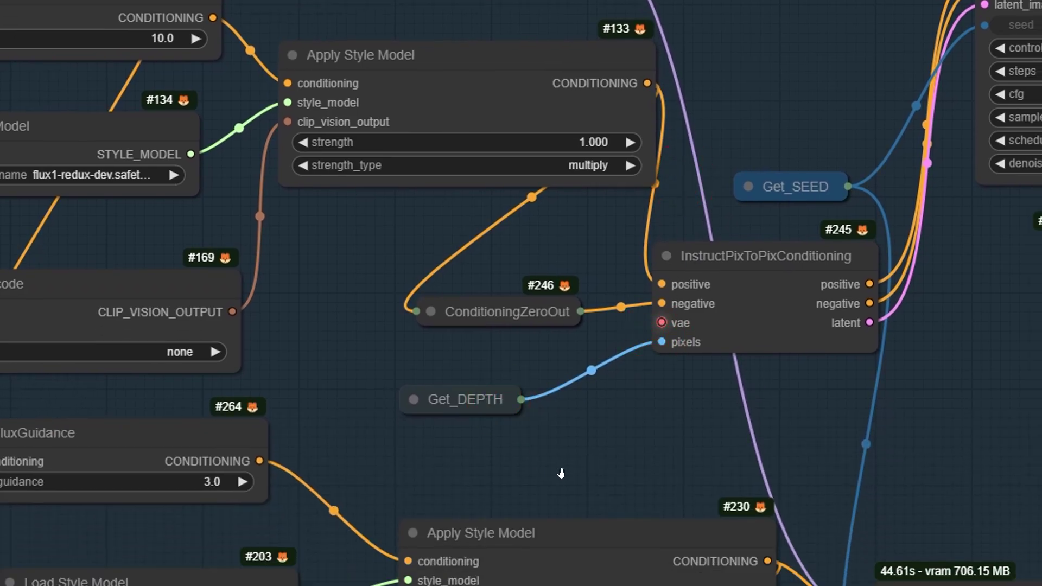
drag(562, 472, 147, 319)
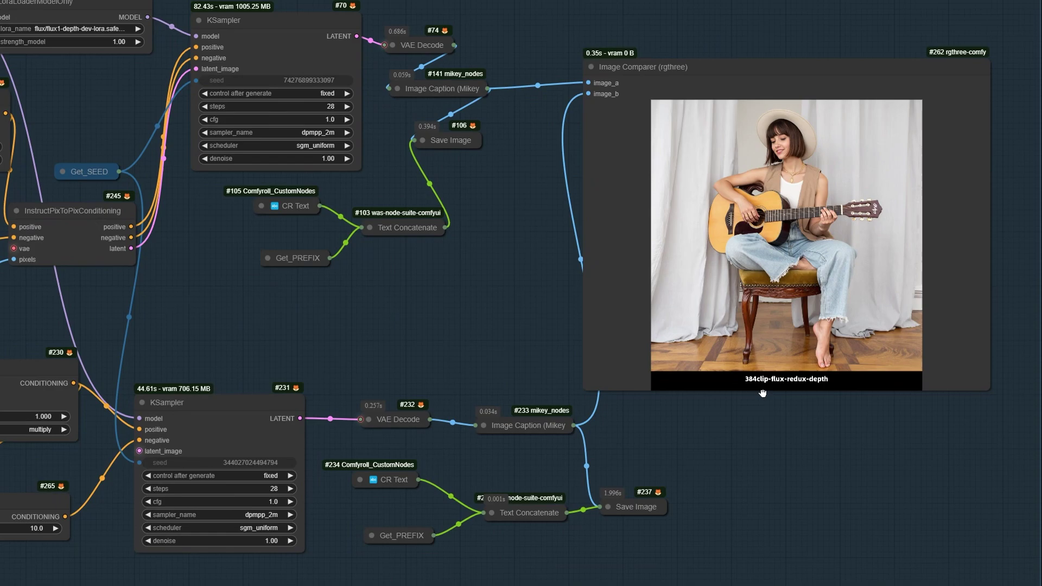
drag(763, 393, 172, 322)
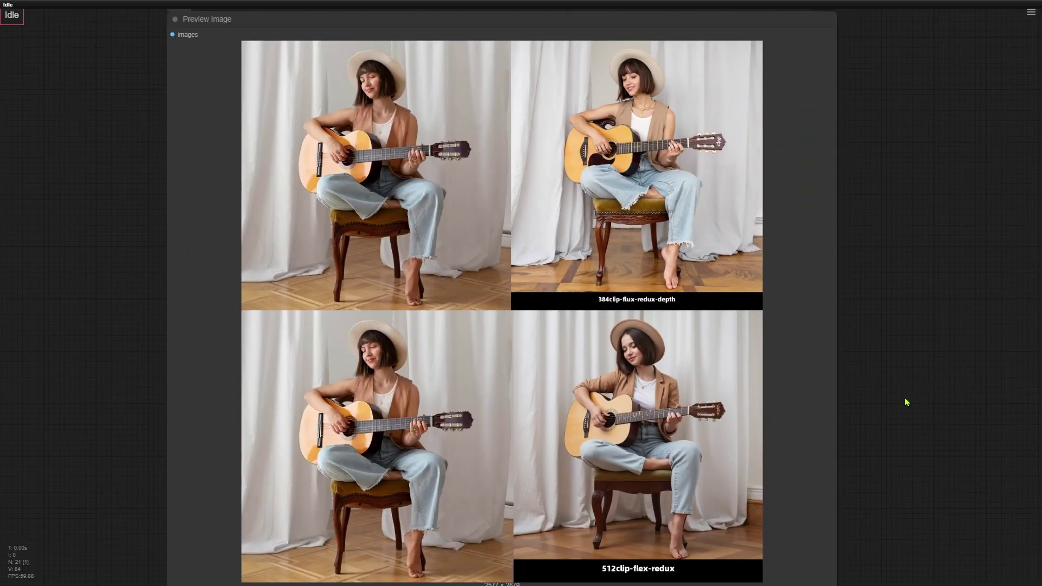
Select the guitar Preview Image to inspect its 384clip-flux-redux-depth vs 512clip-flex-redux 2x2 grid.
click(443, 245)
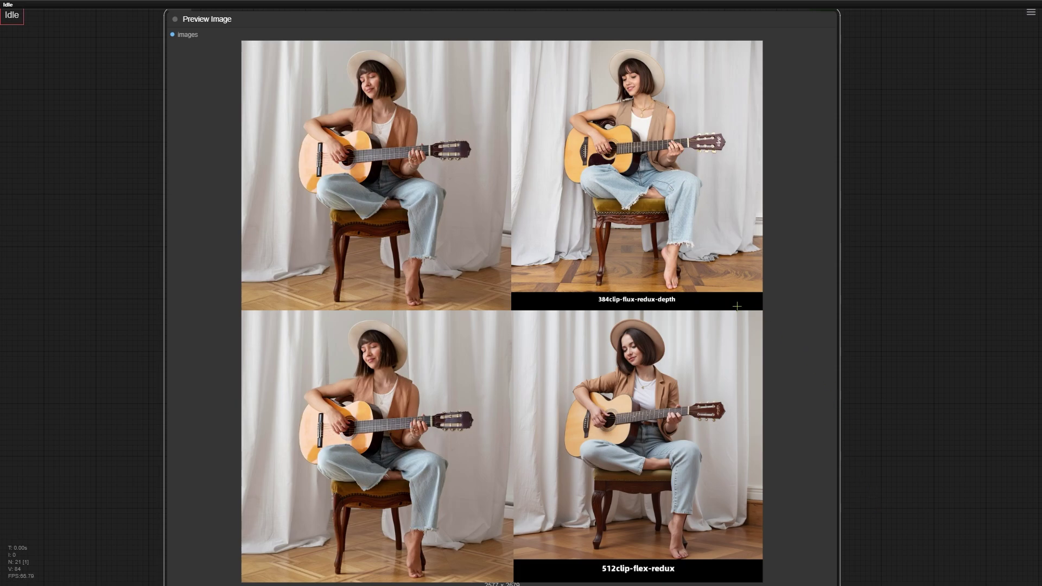
click(705, 202)
Scroll down to select the motorcycle comparison grid, then continue toward the staircase grid.
scroll(883, 230, down, 10)
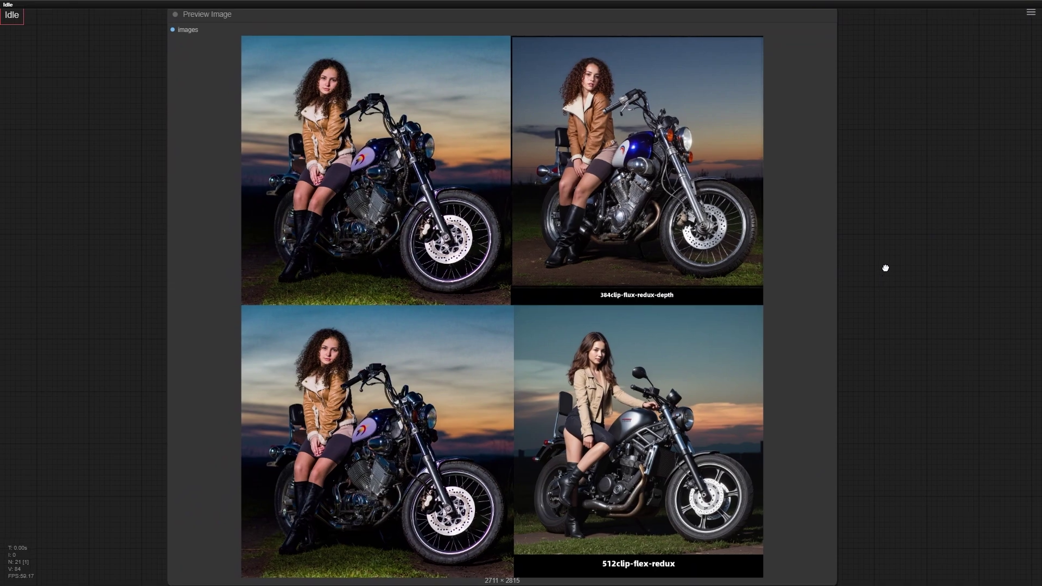
scroll(885, 268, down, 1)
click(886, 268)
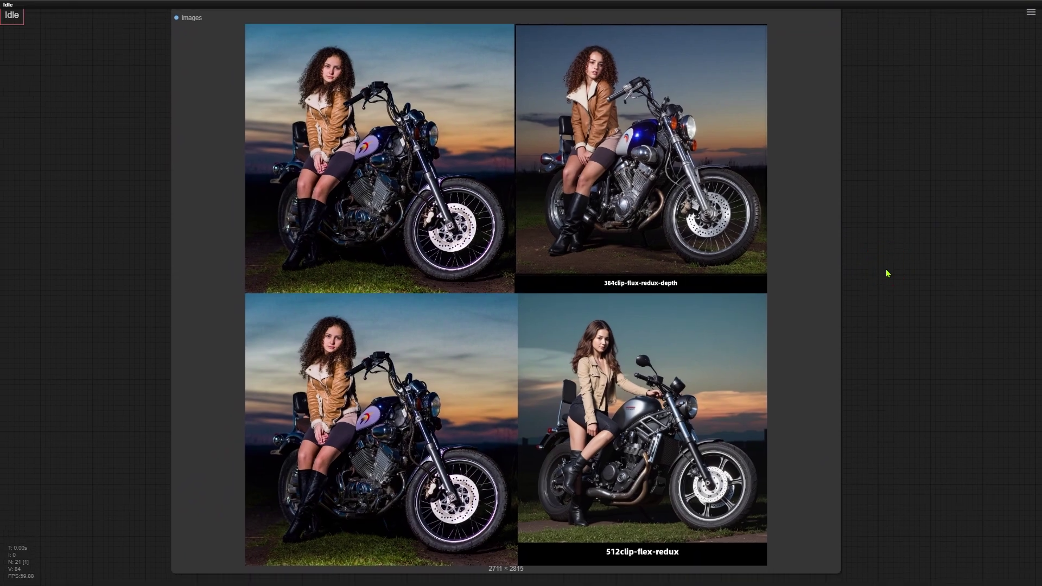
click(440, 126)
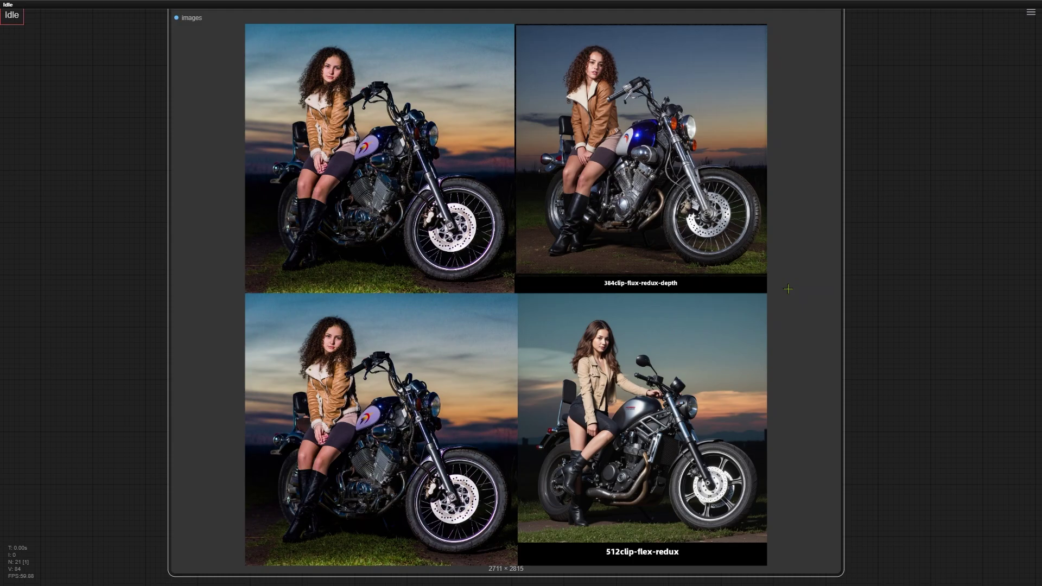
scroll(907, 542, down, 10)
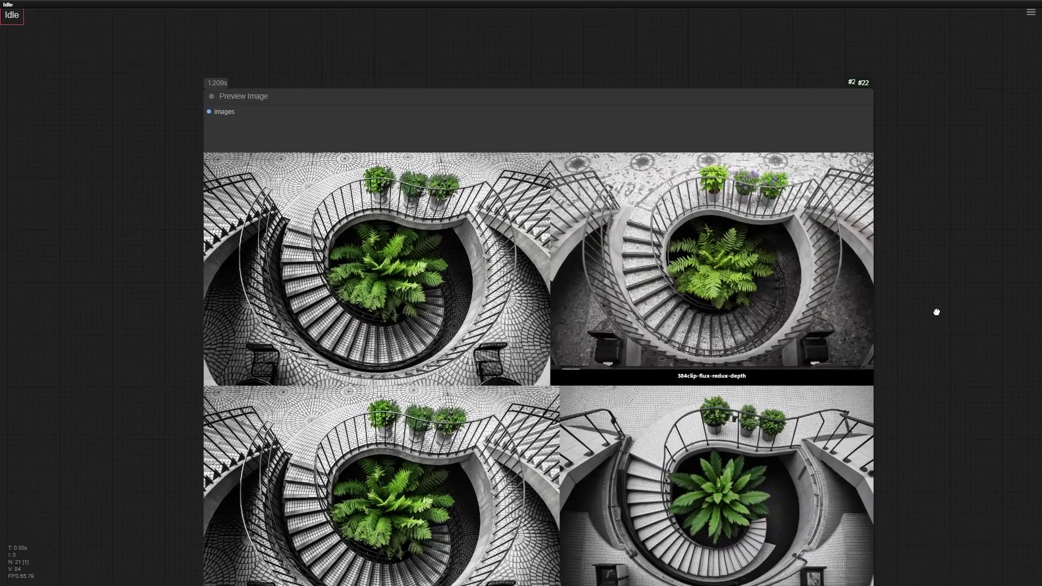
Center and select the staircase grid comparing 384clip-flux-redux-depth and 512clip-flex-redux outputs.
drag(936, 312, 911, 261)
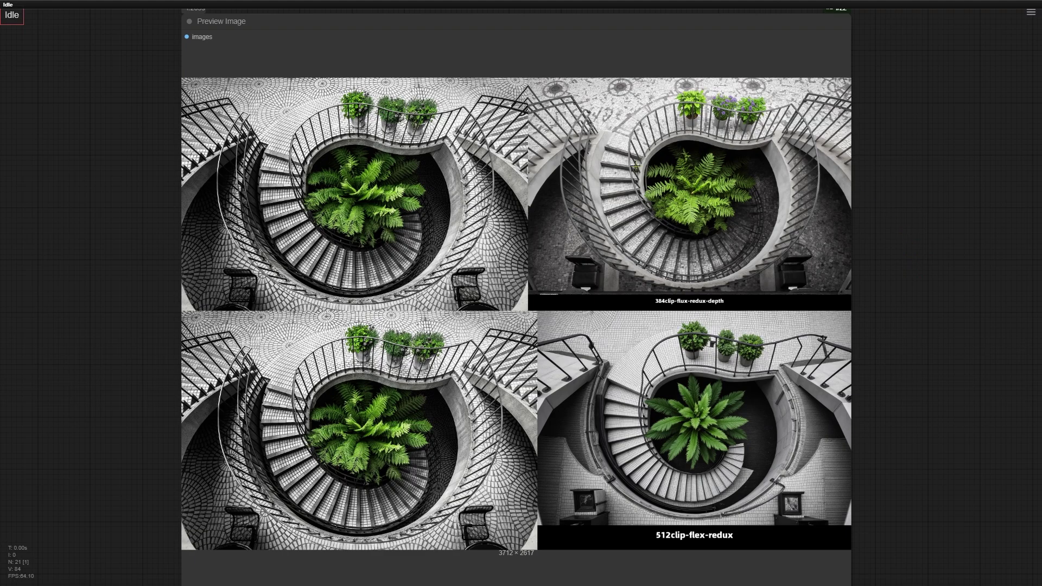
click(704, 366)
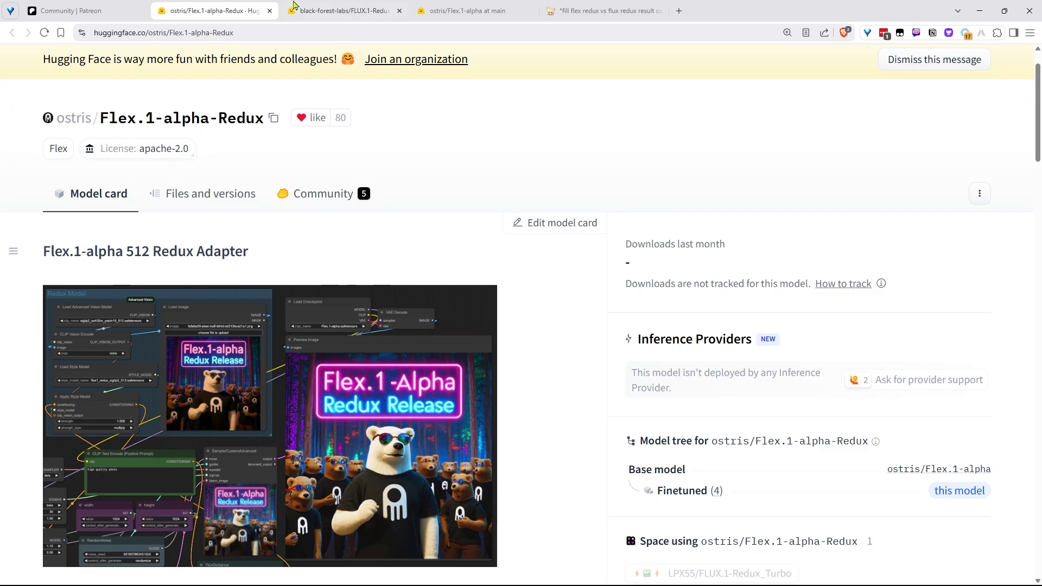
Glance at the FLUX.1-Redux-dev page, then highlight the Flex.1-alpha-Redux adapter description.
click(345, 10)
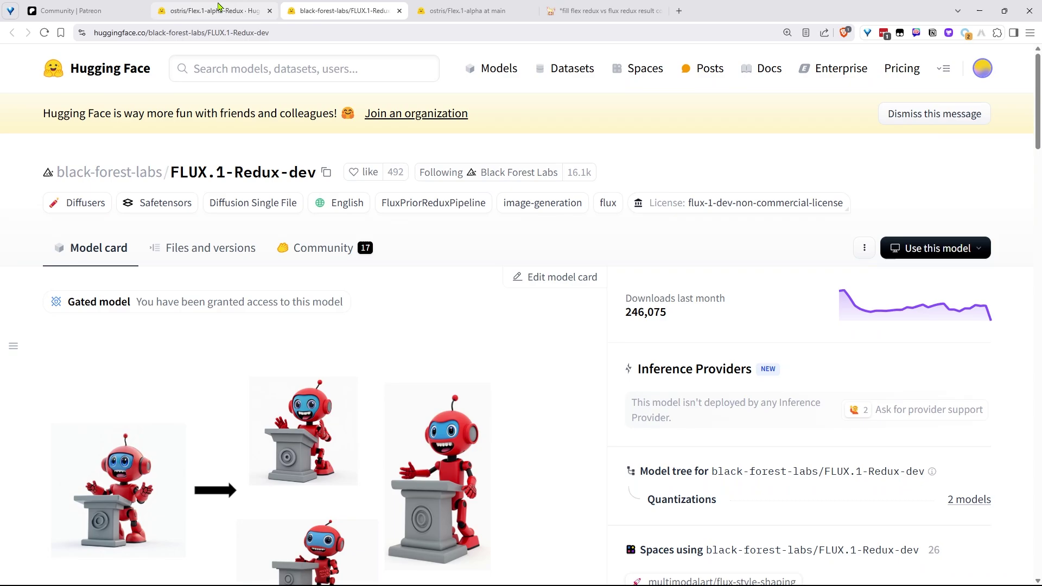
click(219, 10)
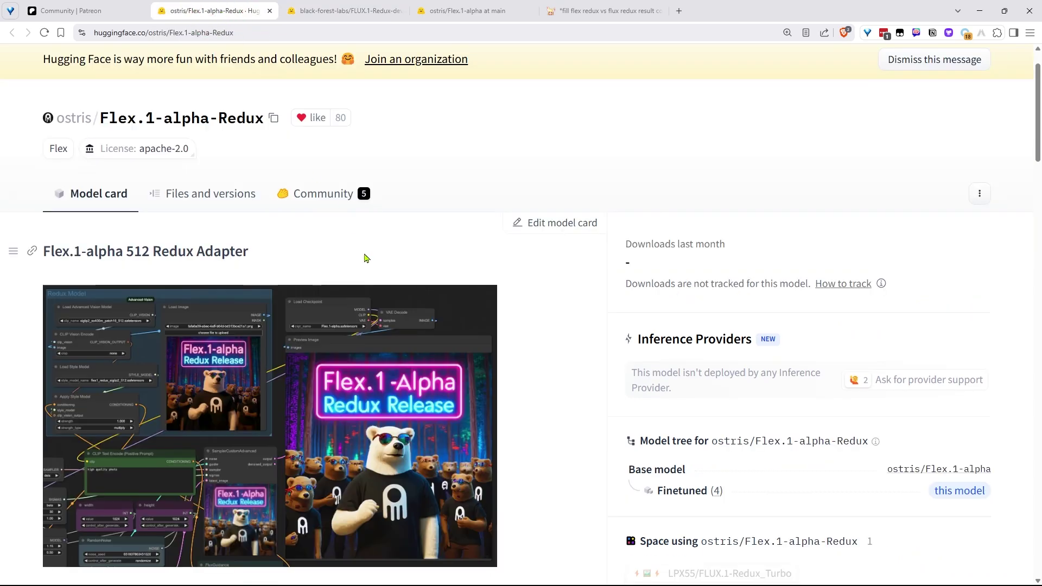
scroll(367, 259, down, 6)
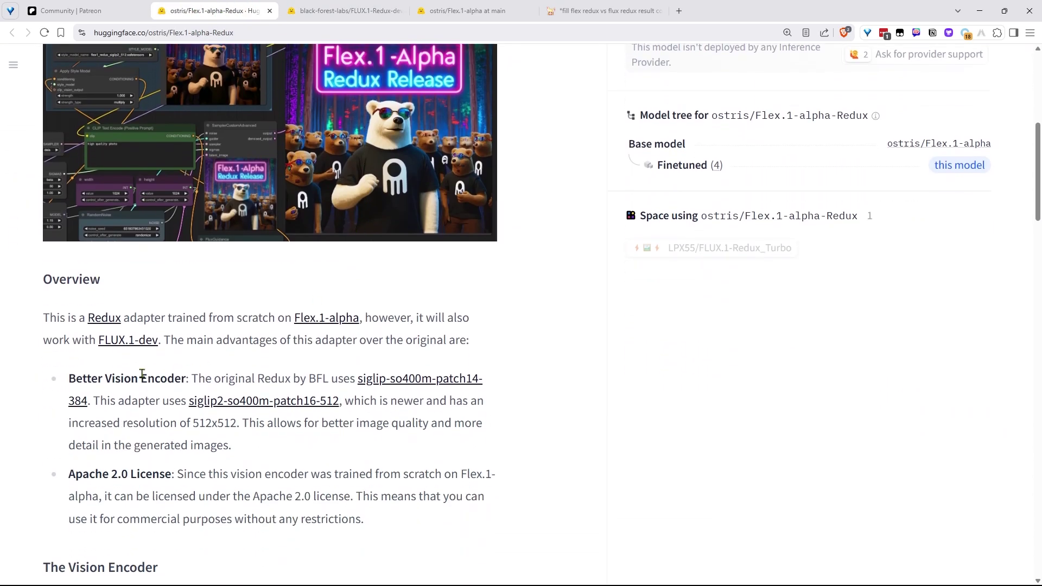
drag(45, 319, 371, 322)
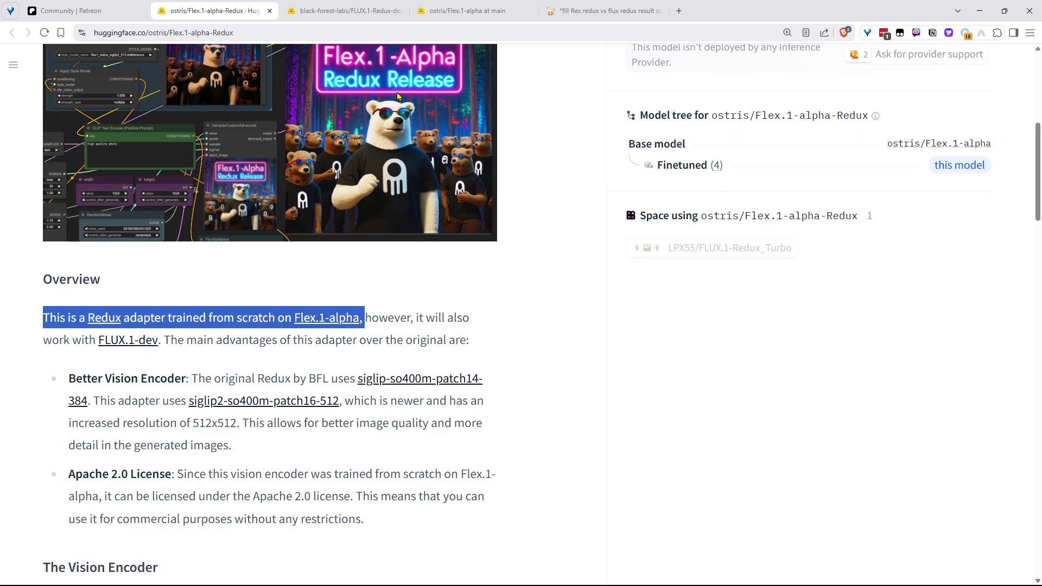
Confirm the Flex.1-alpha checkpoint is 21.7 GB, then scroll the Redux card to Support My Work.
click(462, 10)
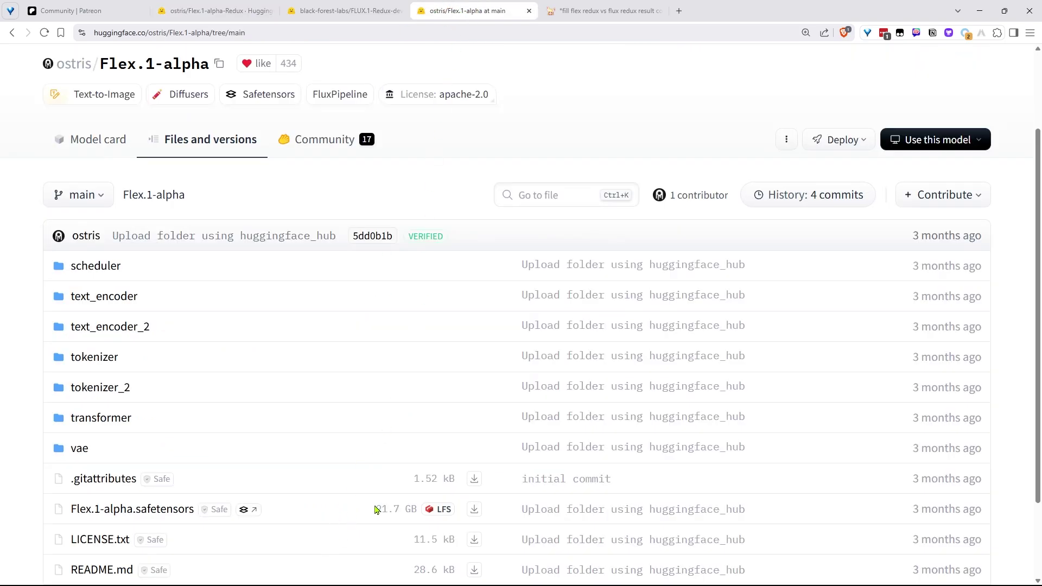
drag(376, 509, 418, 511)
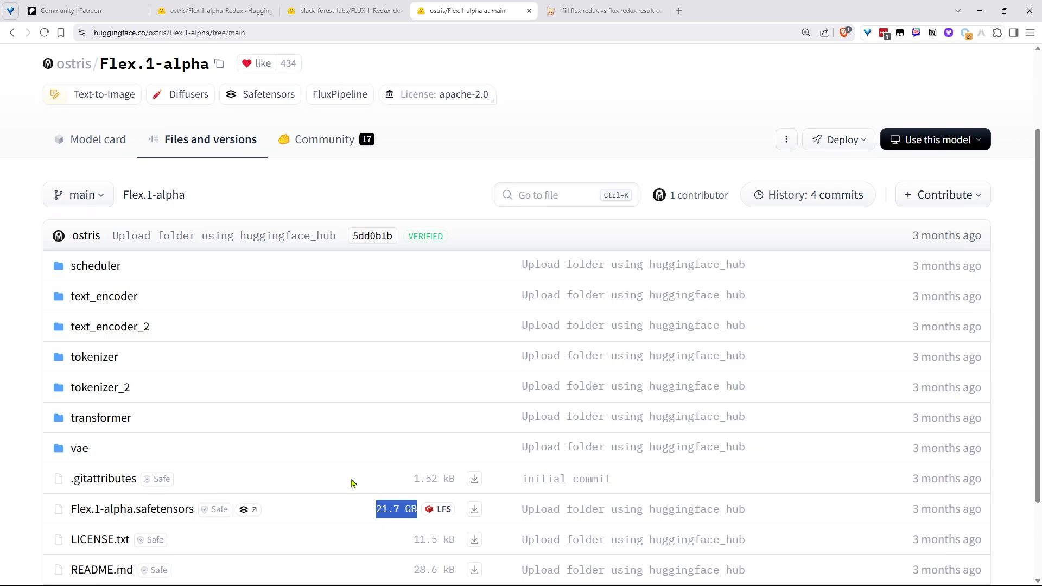
click(201, 12)
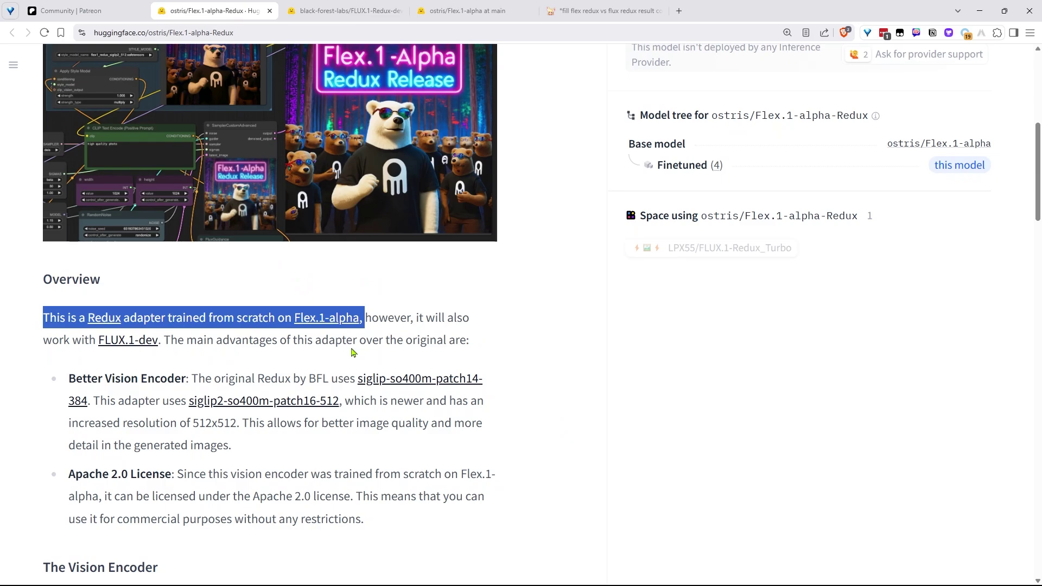
scroll(352, 353, down, 15)
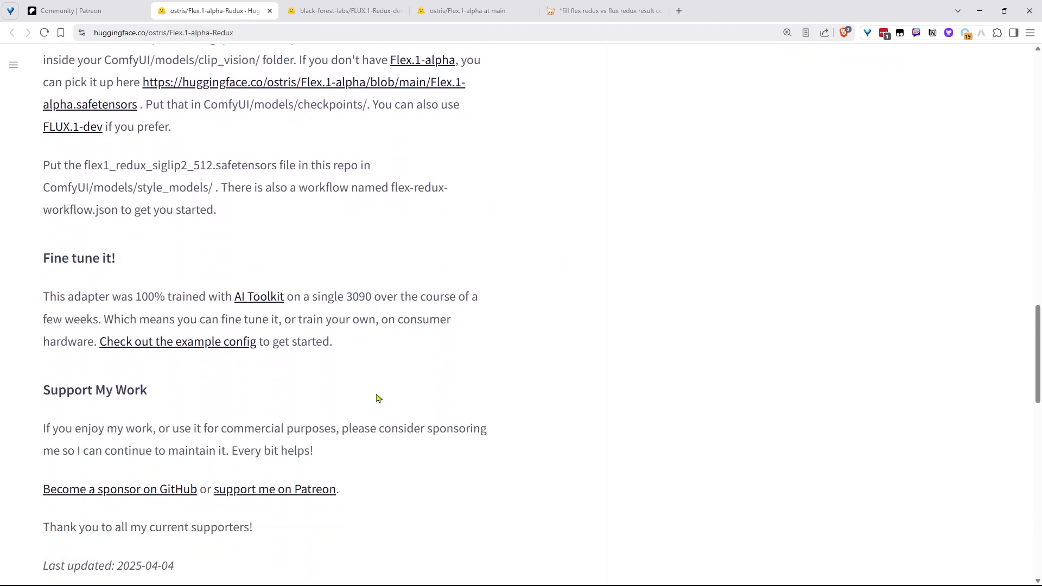
scroll(379, 399, down, 3)
drag(40, 362, 364, 363)
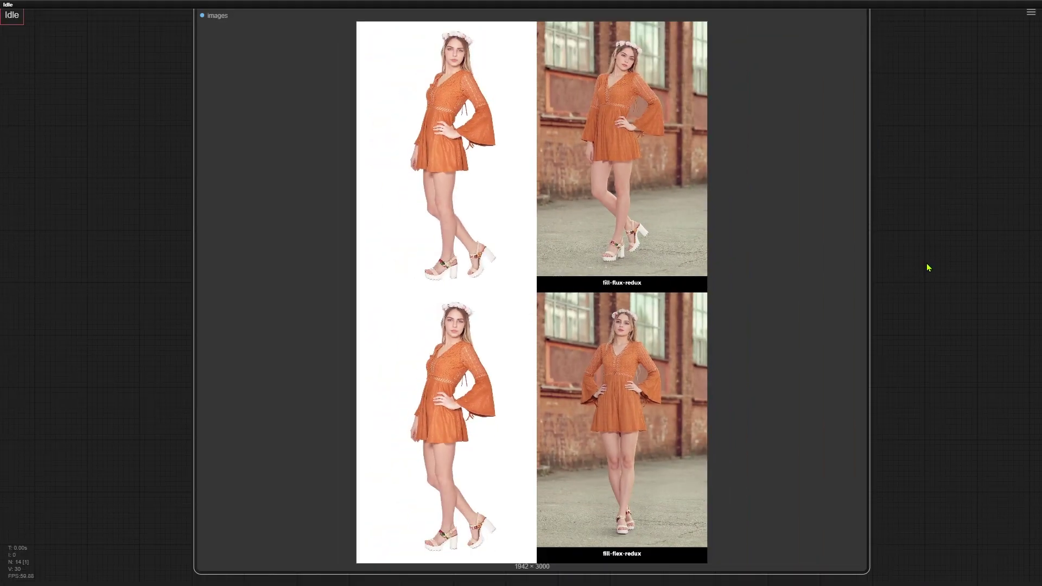
Pan past the orange-dress comparison down toward the striped-top preview node.
drag(942, 426, 958, 310)
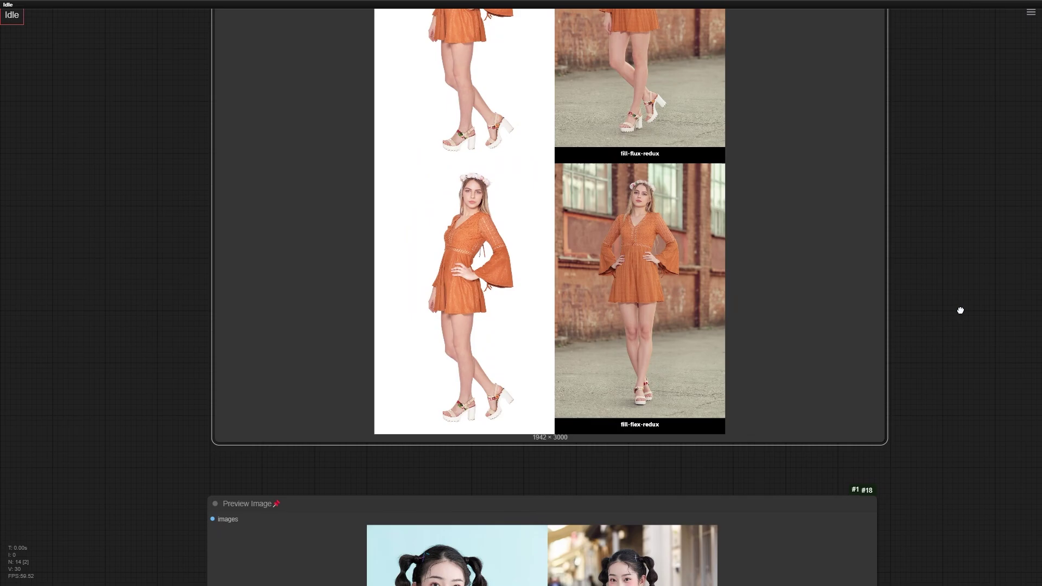
scroll(924, 274, up, 6)
drag(912, 259, 1035, 259)
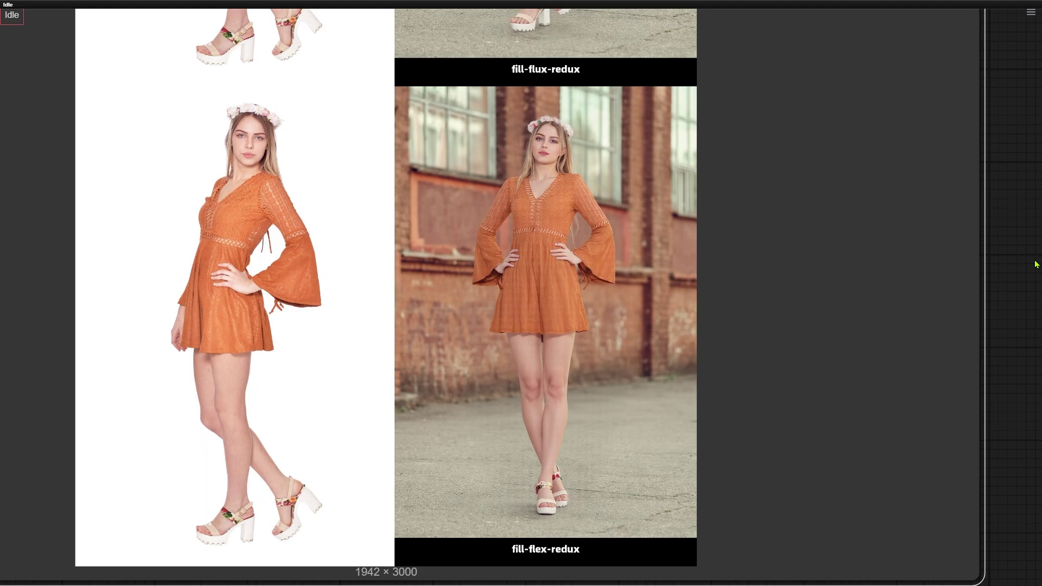
drag(1008, 75, 1040, 488)
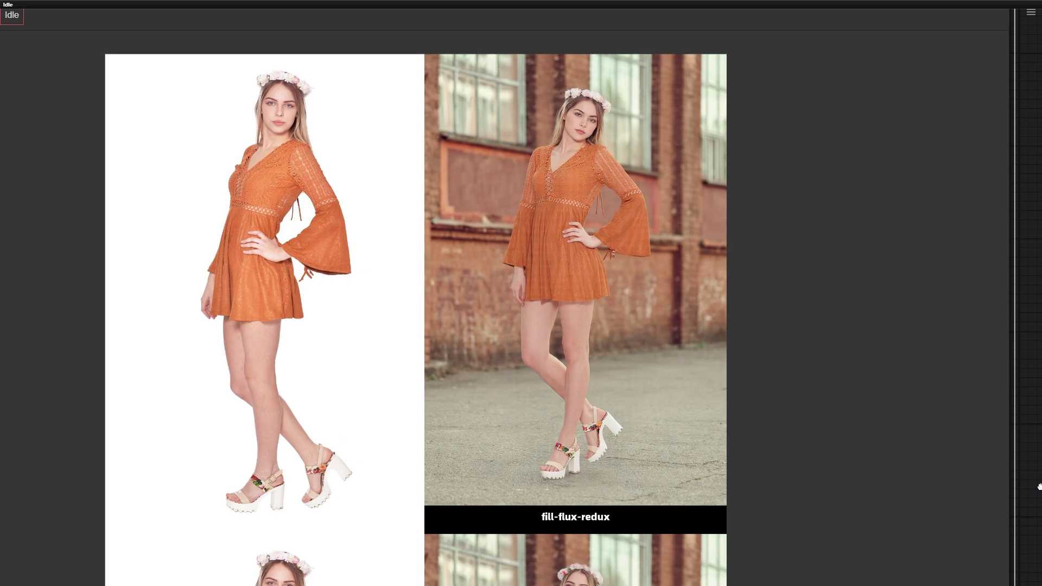
scroll(1037, 505, down, 1)
drag(1035, 516, 979, 356)
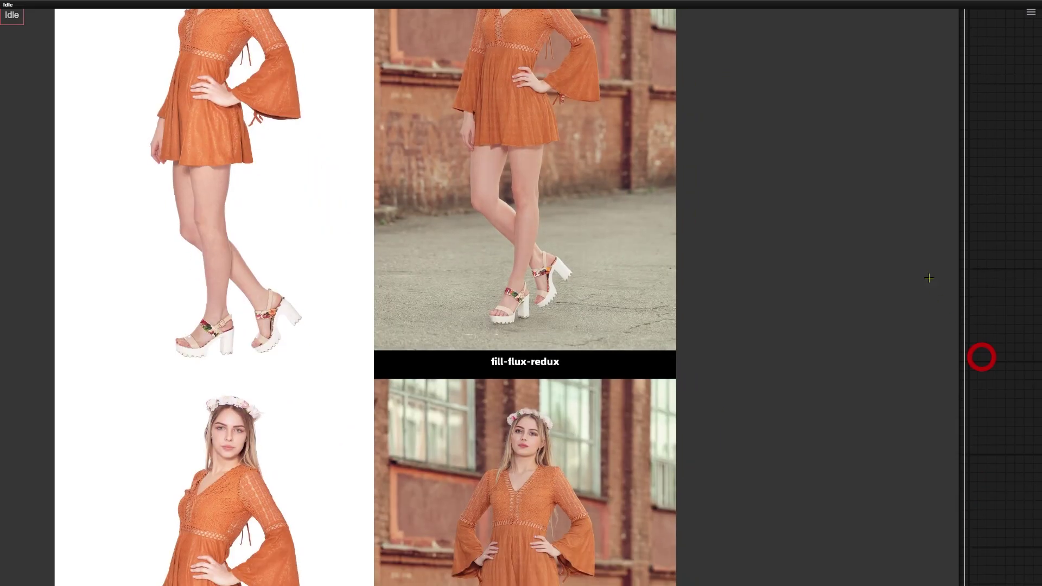
scroll(879, 271, down, 5)
scroll(910, 206, up, 4)
scroll(910, 206, up, 2)
Zoom in on the fill-flex-redux and fill-flux-redux striped-top results and center them.
drag(868, 391, 936, 243)
scroll(955, 405, up, 2)
drag(961, 405, 979, 414)
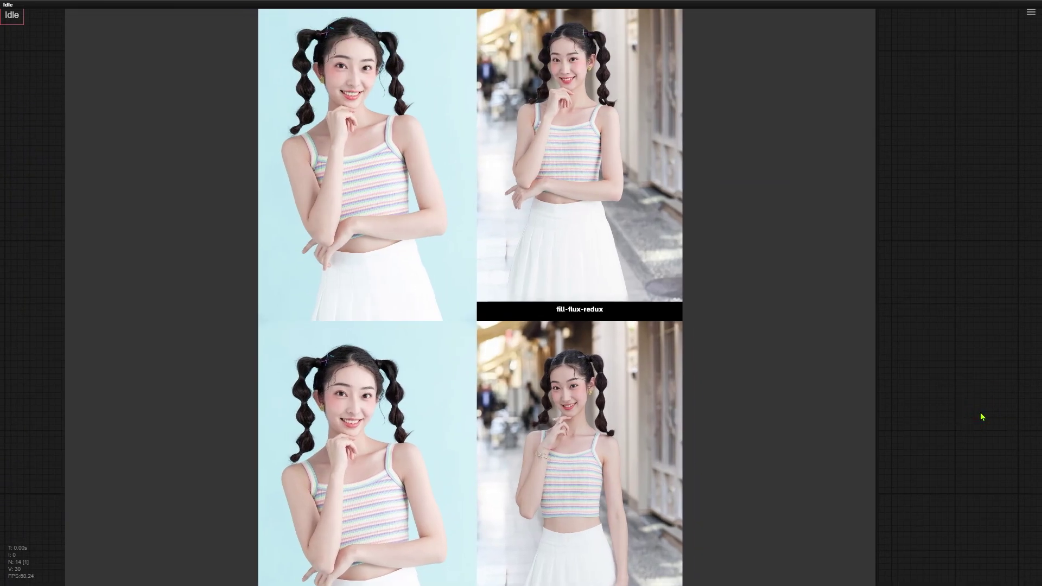
scroll(972, 397, down, 1)
drag(963, 380, 966, 386)
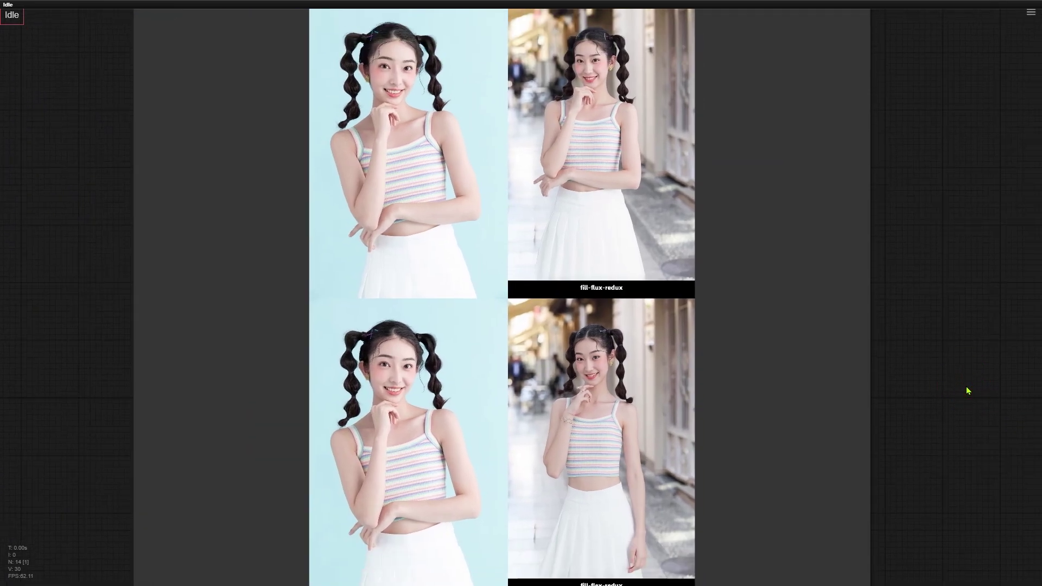
drag(947, 422, 972, 158)
scroll(966, 173, up, 2)
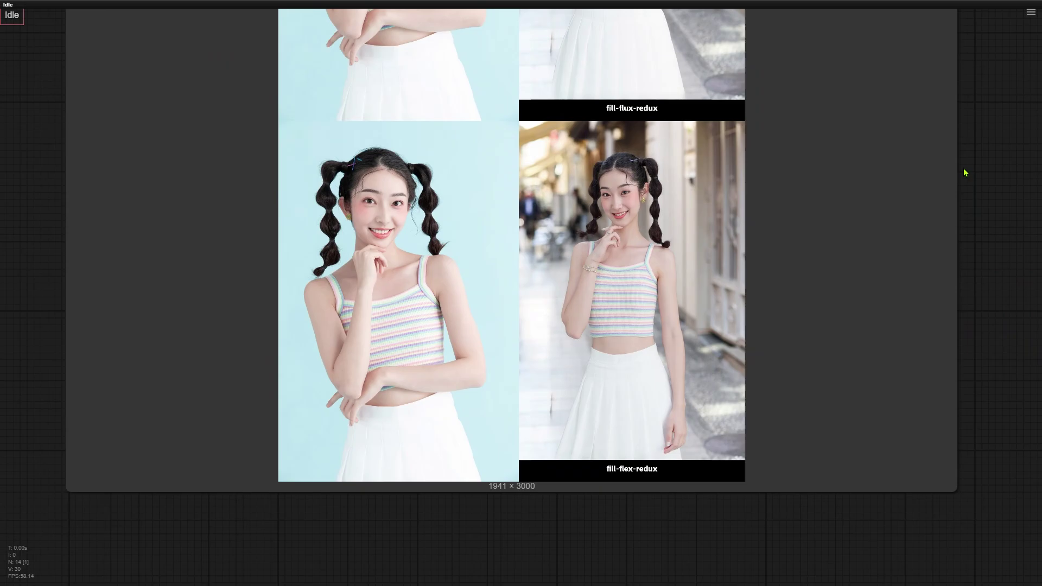
scroll(966, 173, up, 2)
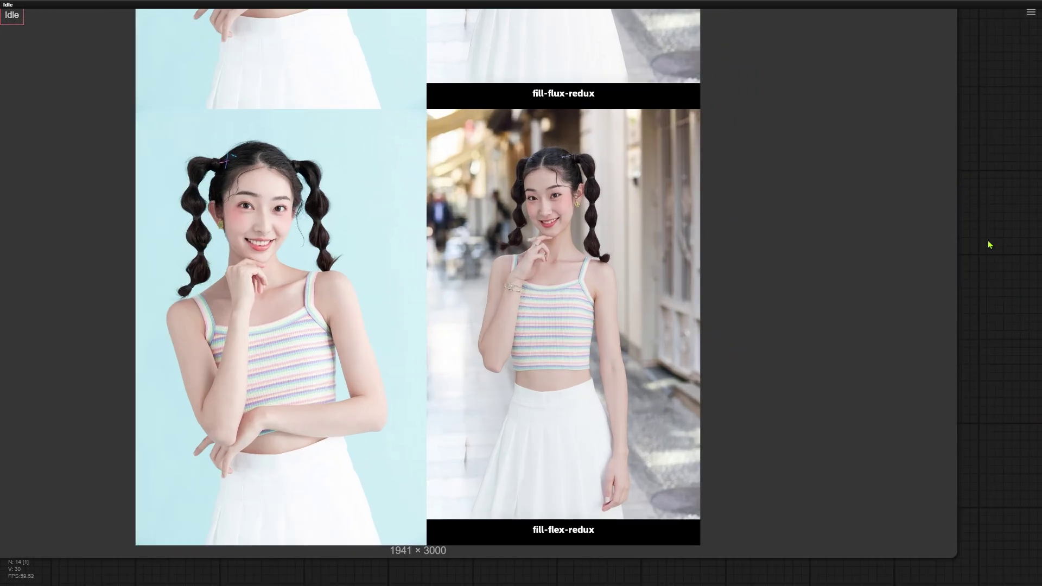
drag(1015, 123, 1036, 512)
scroll(1011, 377, up, 1)
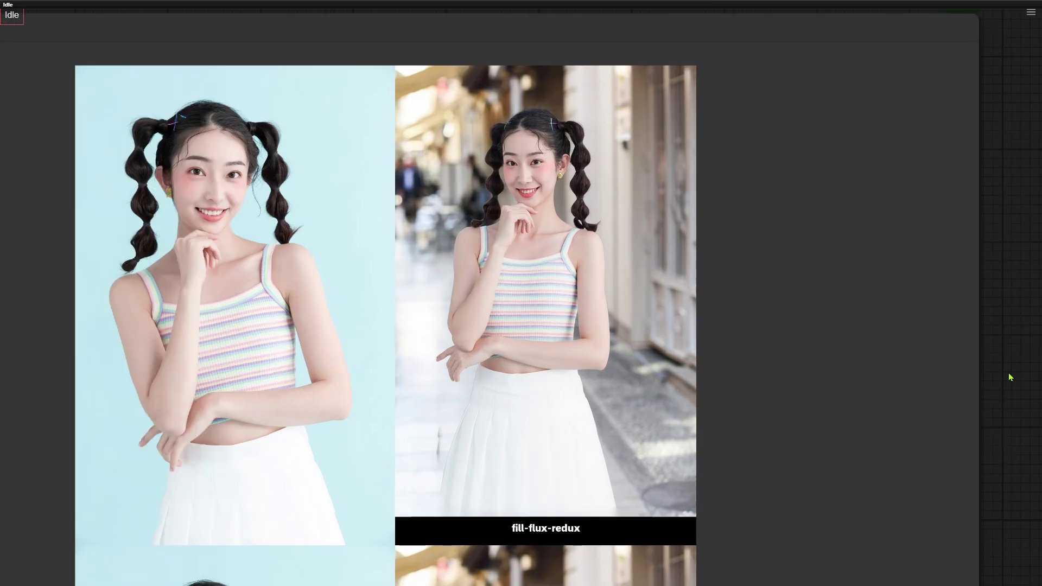
drag(1017, 365, 1033, 366)
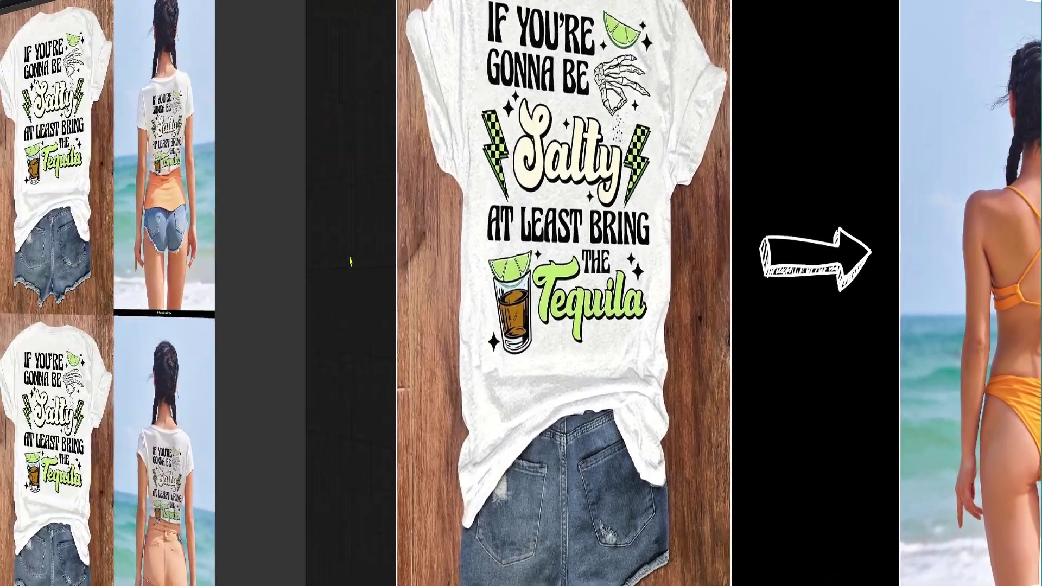
Pan and zoom onto the tequila T-shirt grid to compare how each try-on renders 'BRING'.
scroll(735, 333, up, 3)
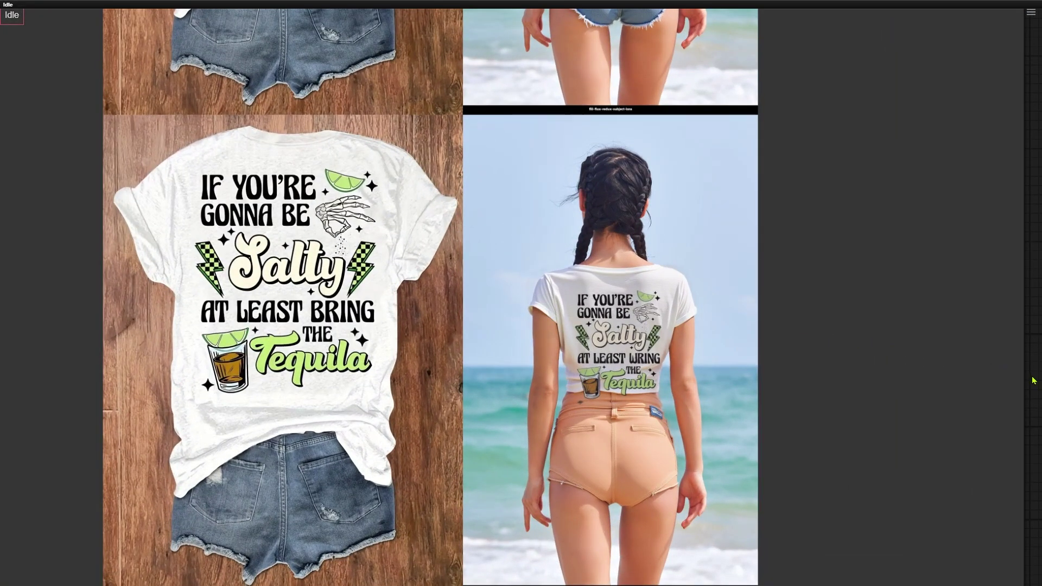
drag(1033, 373, 1040, 298)
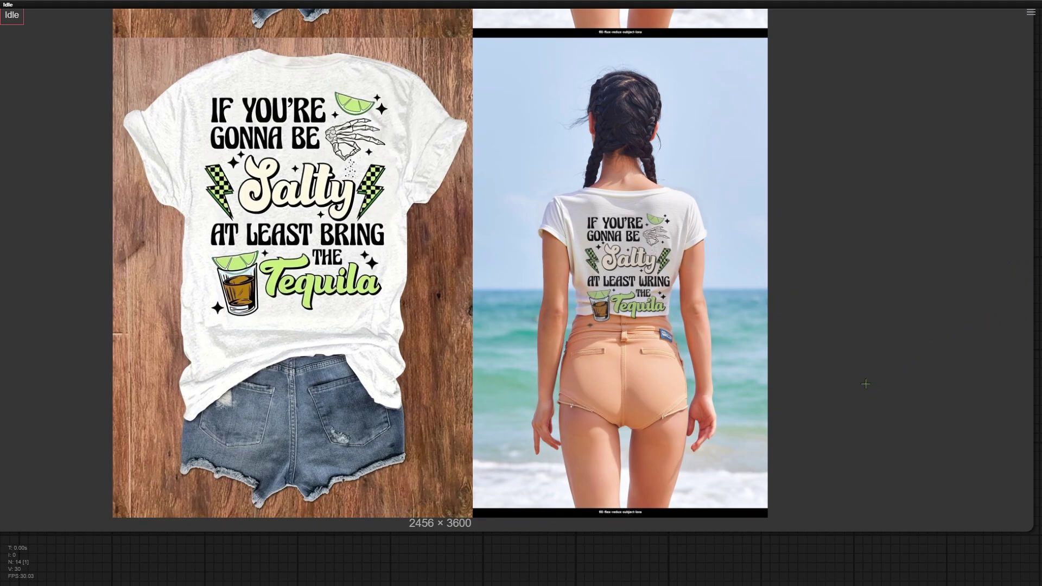
scroll(865, 383, down, 2)
scroll(1009, 107, up, 5)
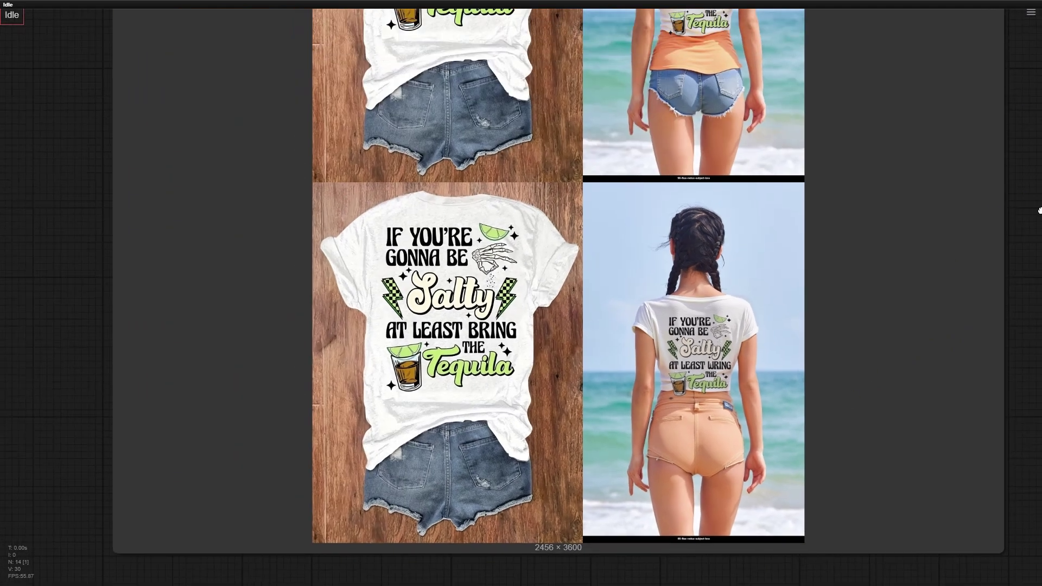
drag(1029, 157, 1037, 244)
scroll(914, 418, up, 3)
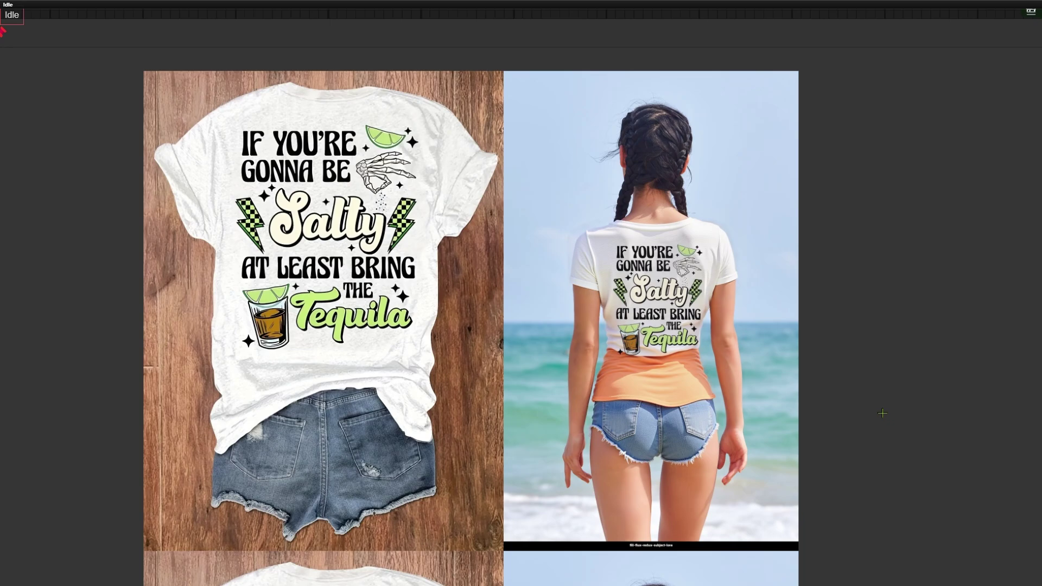
Scroll down to the floral-dress Preview Image and center its comparison images.
scroll(853, 200, down, 5)
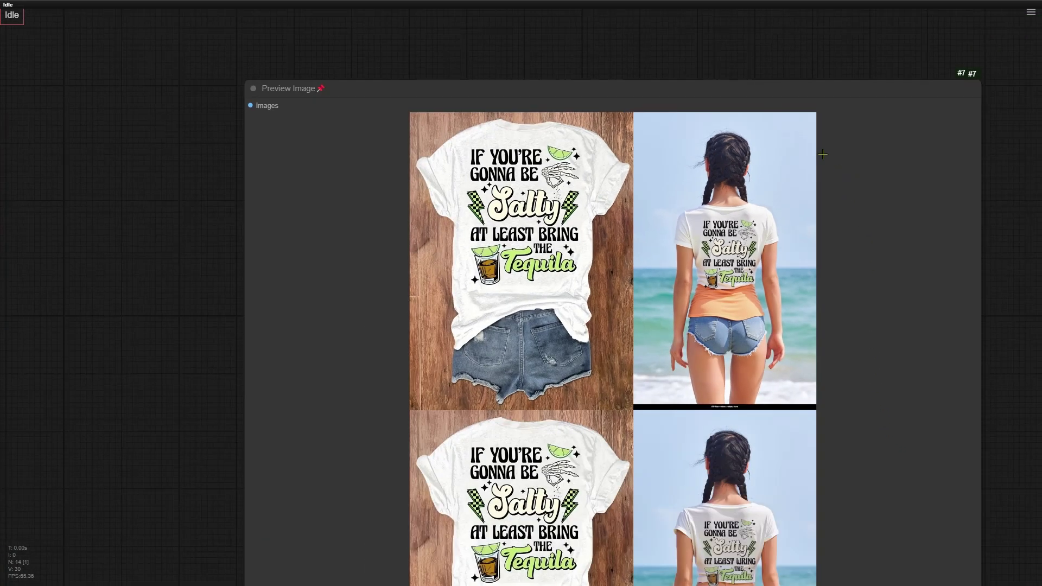
drag(1000, 500, 996, 193)
scroll(996, 206, down, 5)
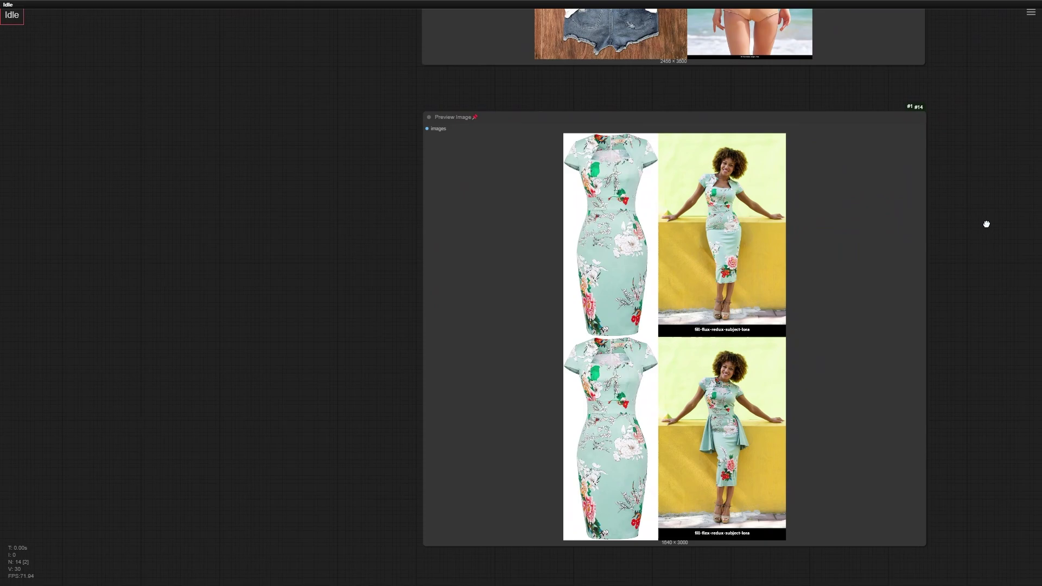
scroll(679, 116, up, 10)
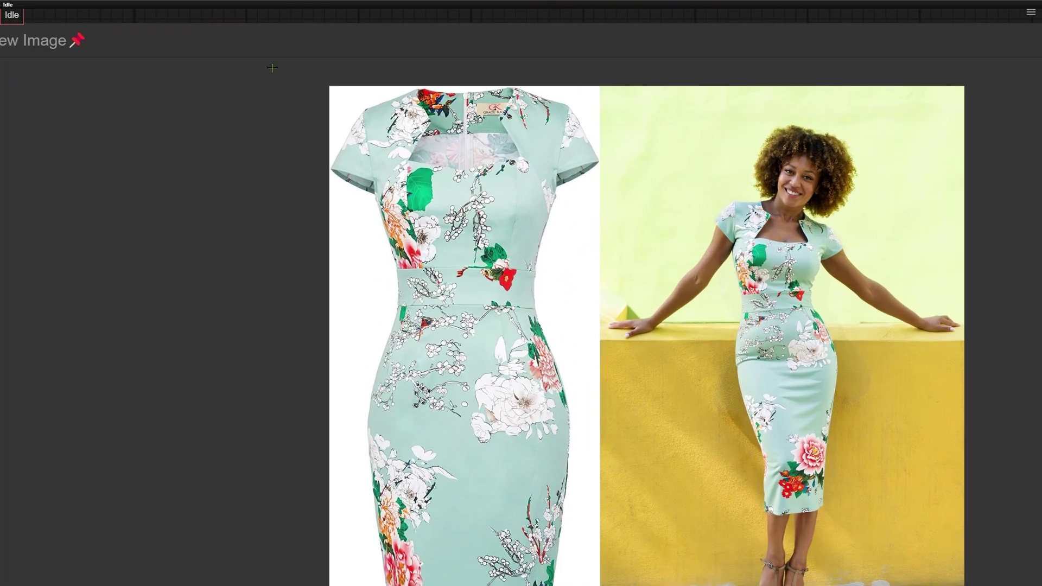
drag(258, 15, 172, 11)
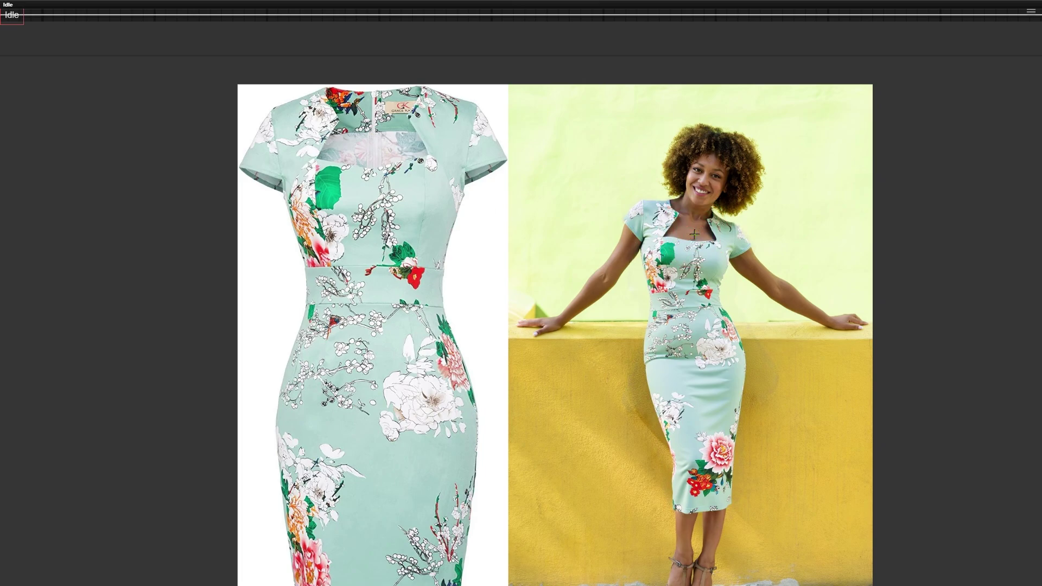
Exit full-screen view and zoom in on the fill-flux-redux-subject-lora dress result.
key(Escape)
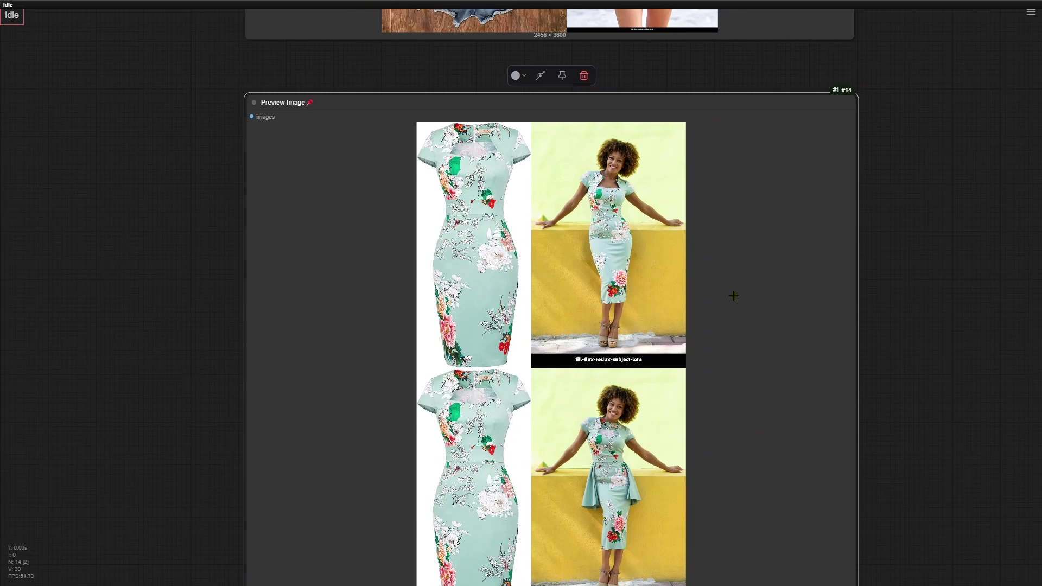
scroll(939, 317, down, 4)
scroll(429, 233, up, 10)
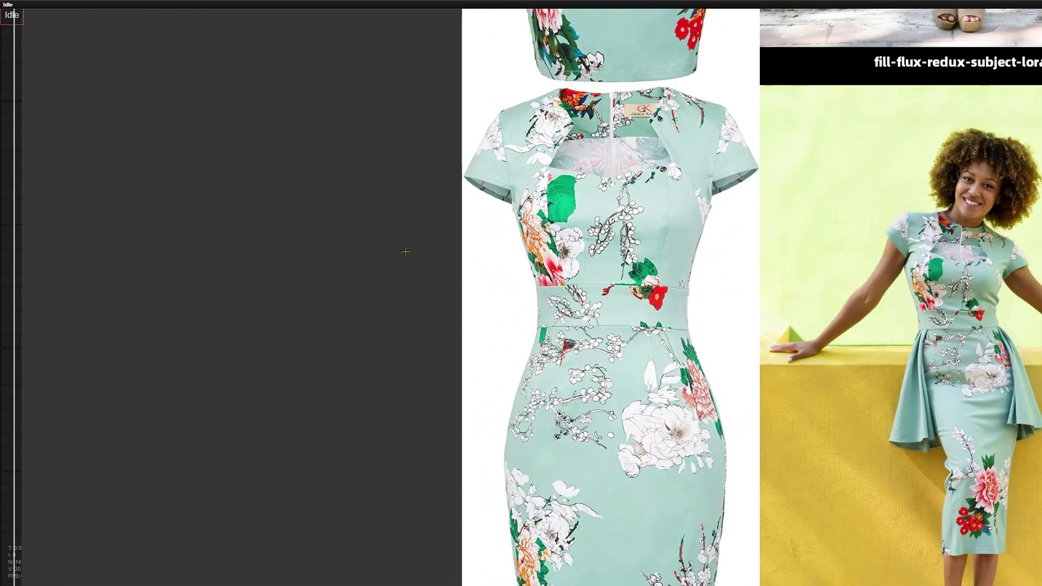
scroll(136, 255, down, 3)
scroll(962, 318, up, 2)
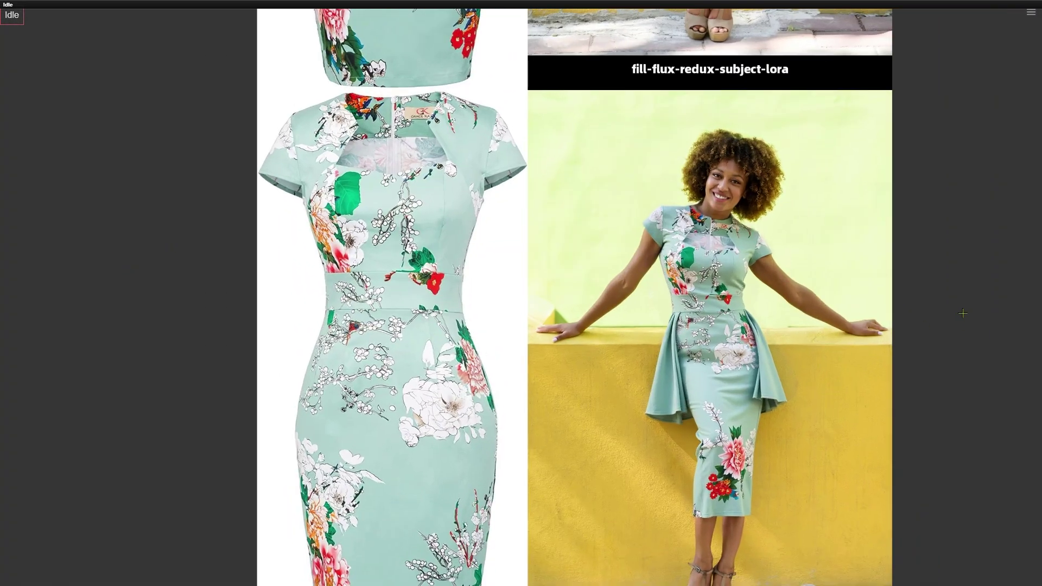
scroll(943, 331, up, 1)
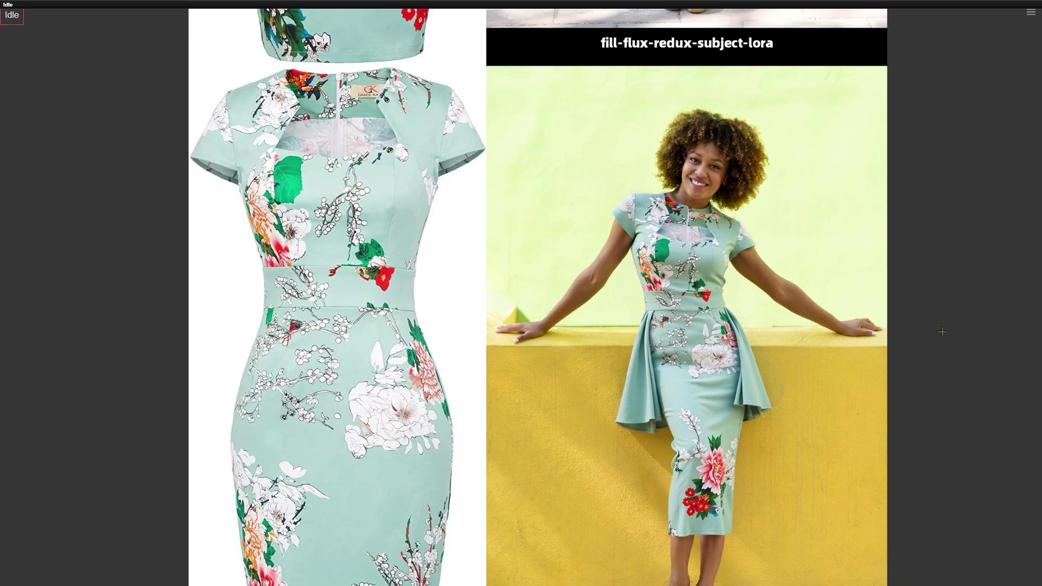